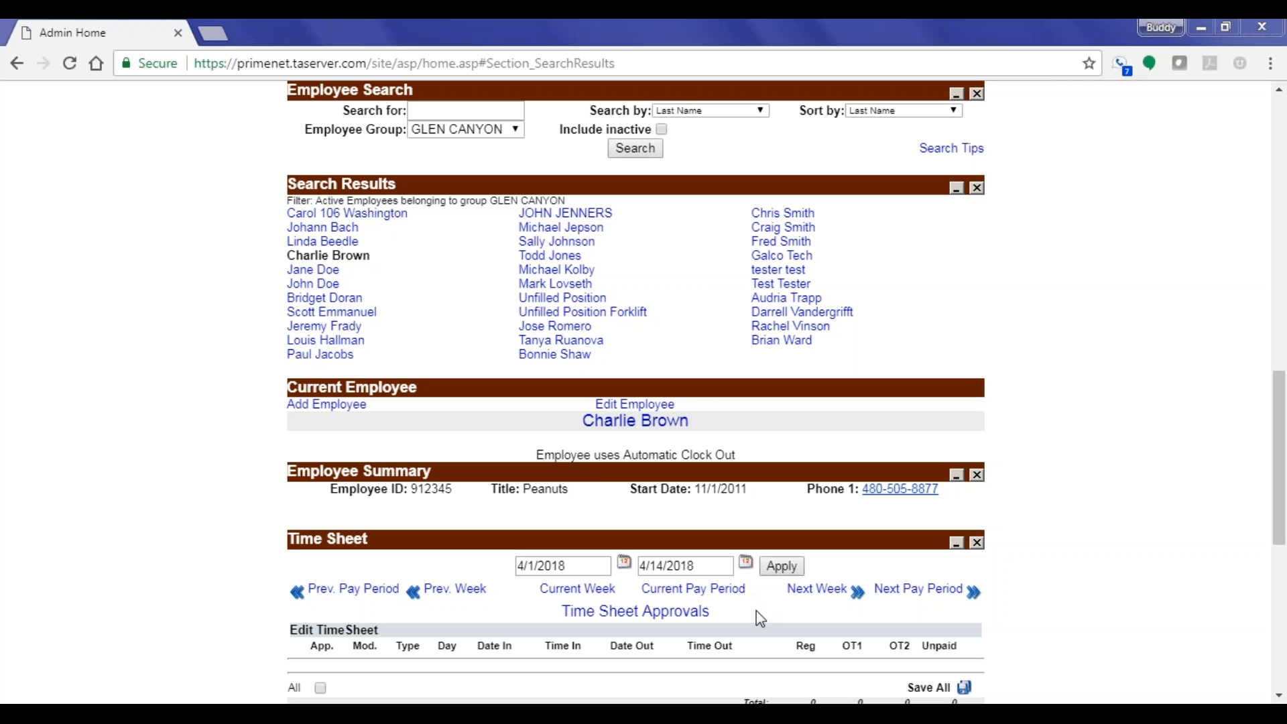
Open the current employee's record for editing
{"action": "scroll", "coordinate": [761, 616], "scroll_direction": "down", "scroll_amount": 4}
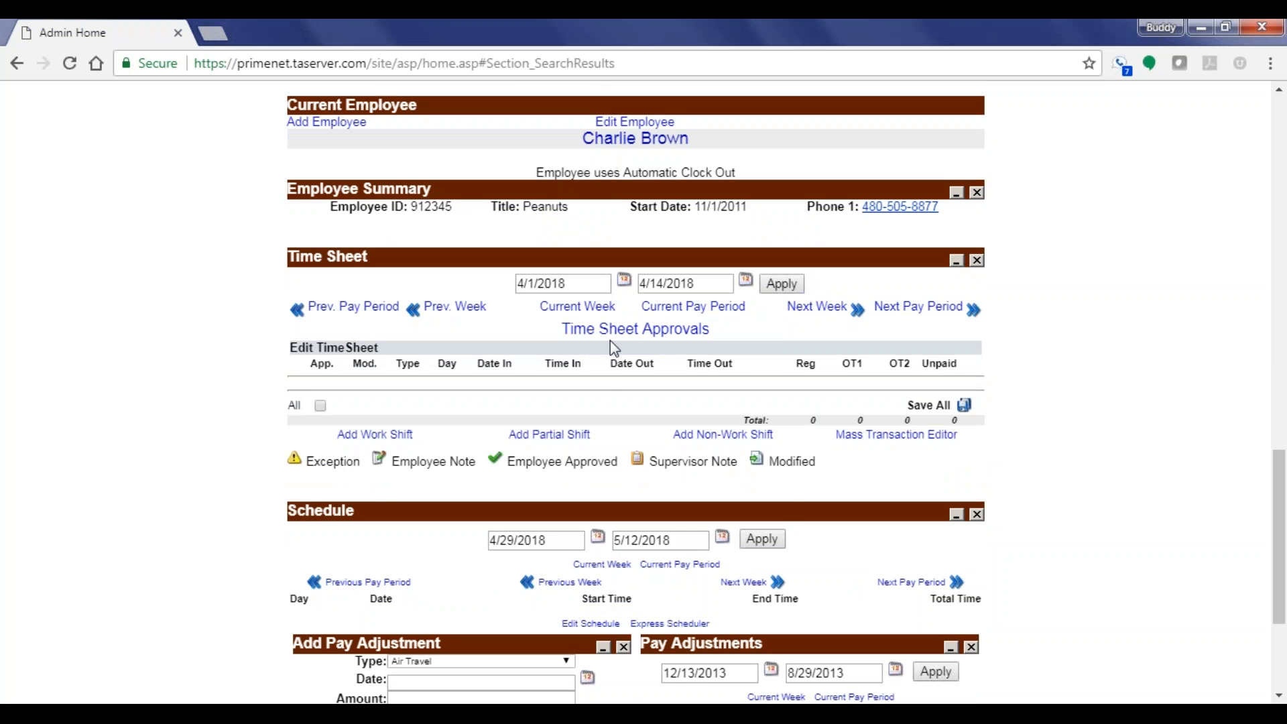
{"action": "scroll", "coordinate": [773, 456], "scroll_direction": "down", "scroll_amount": 1}
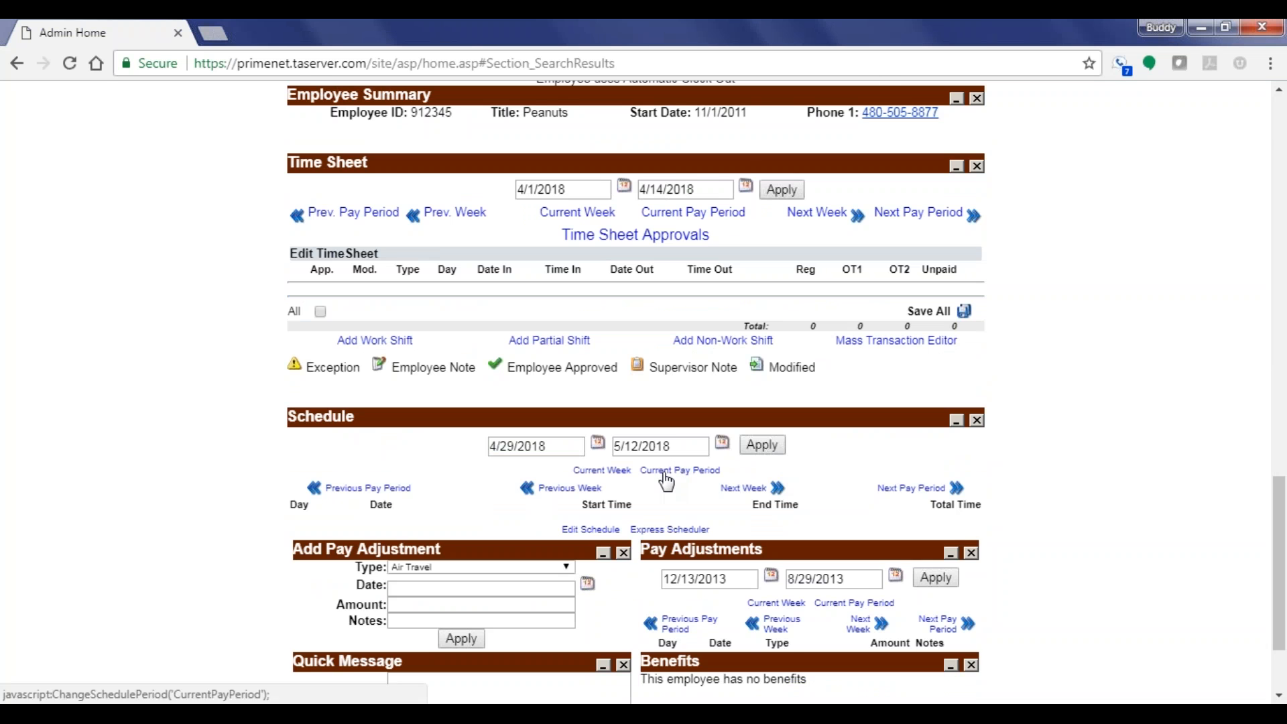
{"action": "scroll", "coordinate": [674, 456], "scroll_direction": "up", "scroll_amount": 3}
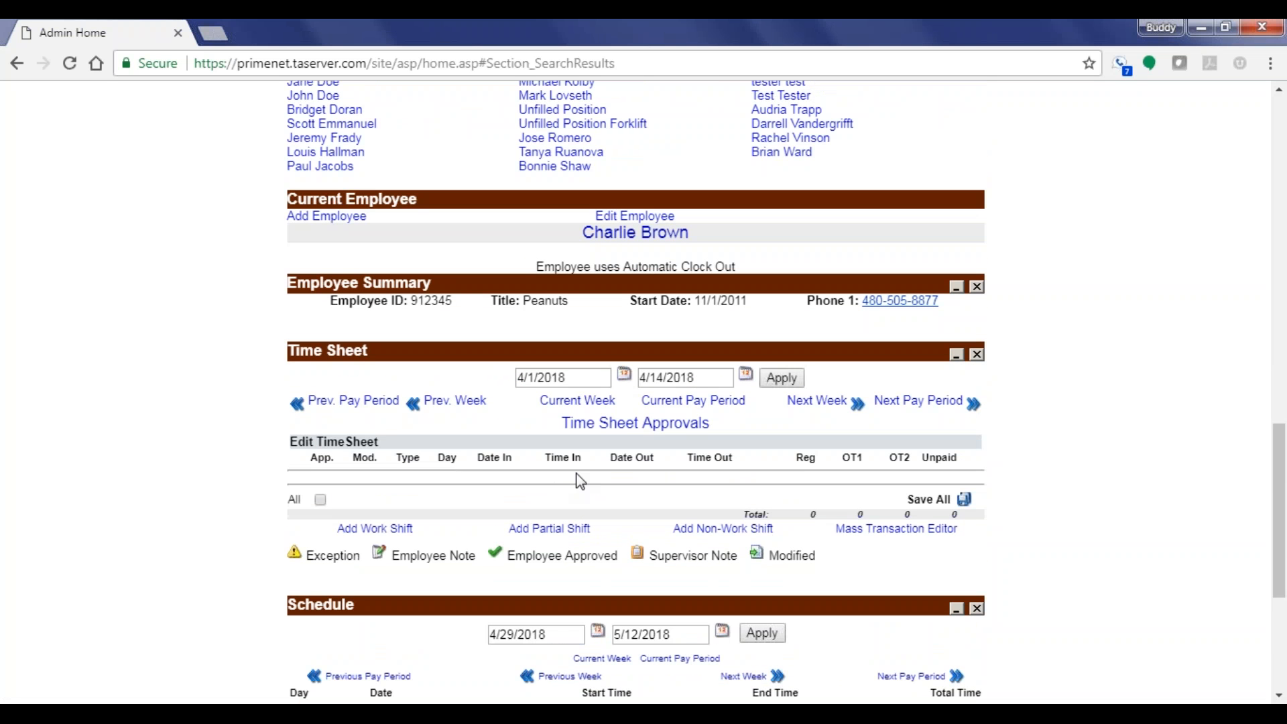
{"action": "left_click", "coordinate": [623, 215]}
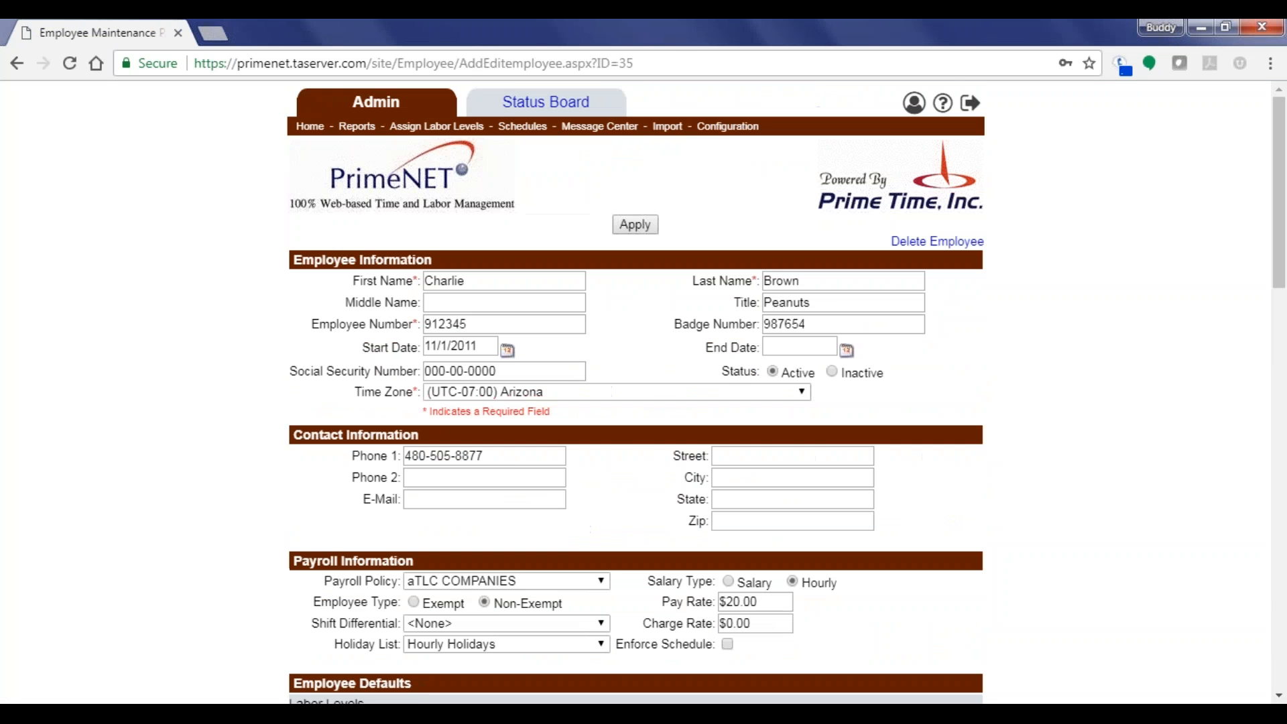
Set the employee's payroll policy to Salary Policy, the salary type to Salary and the employee type to Exempt
{"action": "scroll", "coordinate": [710, 316], "scroll_direction": "down", "scroll_amount": 3}
{"action": "left_click", "coordinate": [527, 394]}
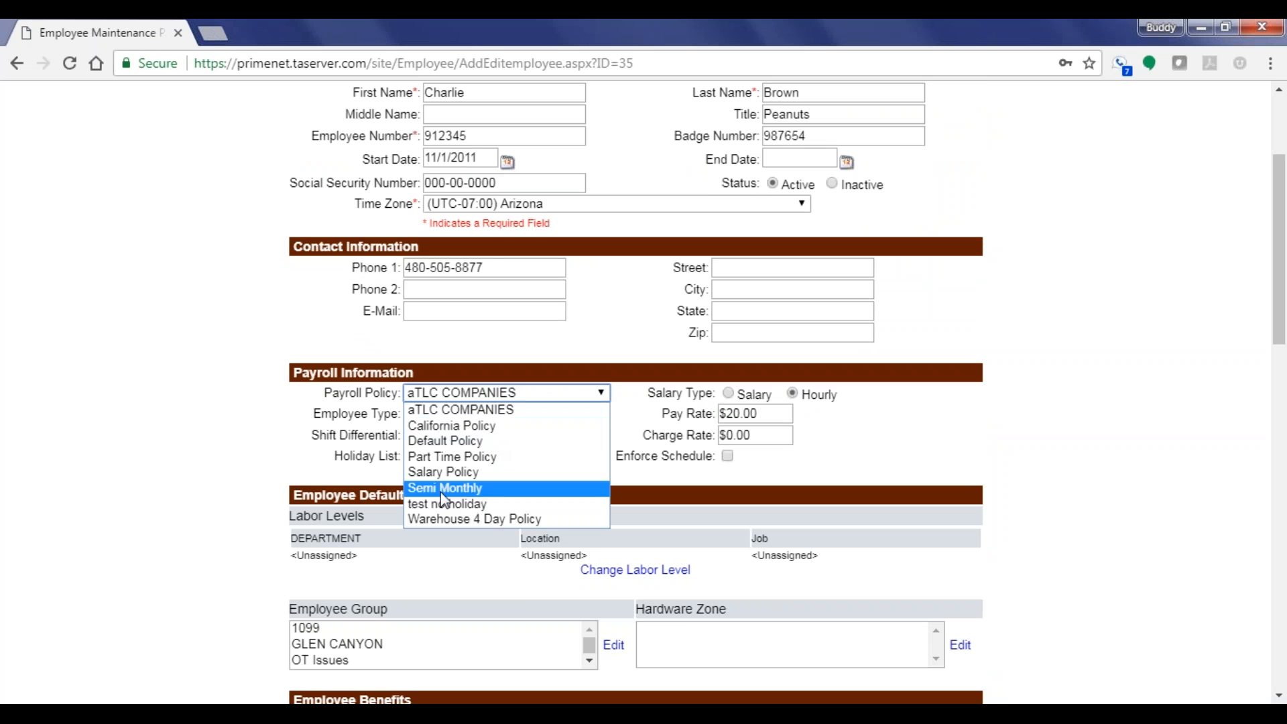
{"action": "left_click", "coordinate": [442, 472]}
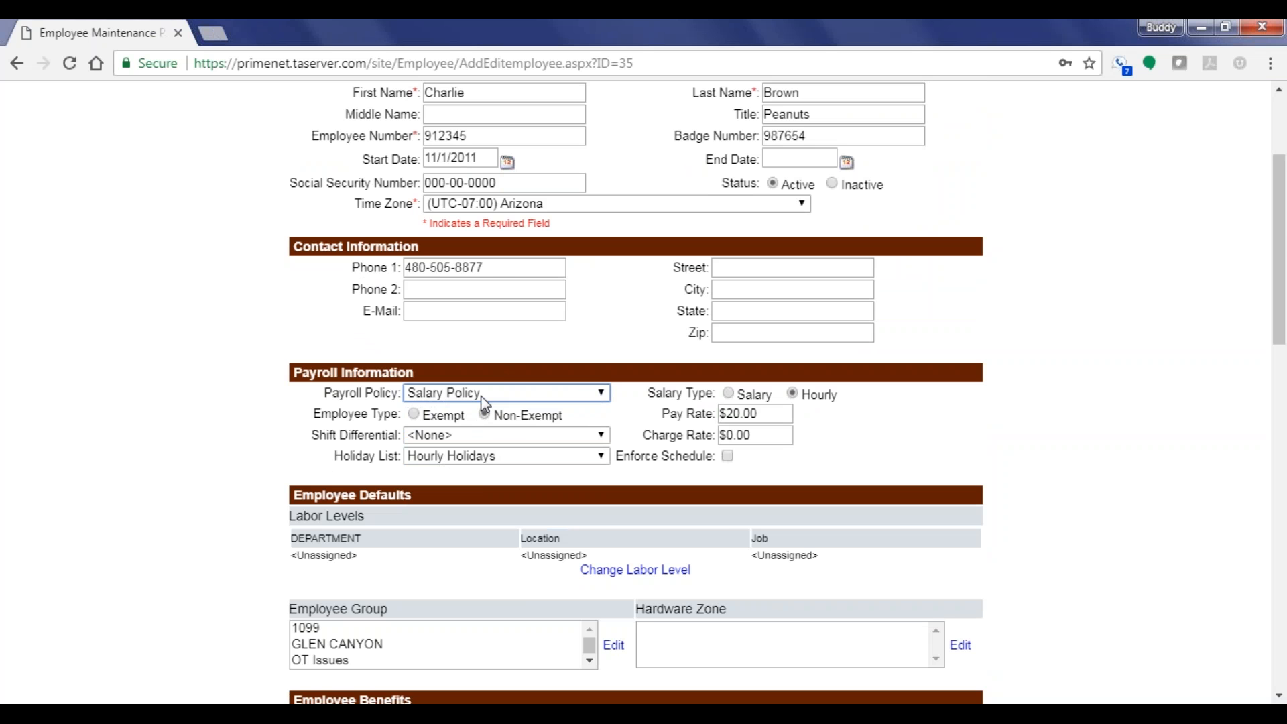
{"action": "left_click", "coordinate": [732, 393]}
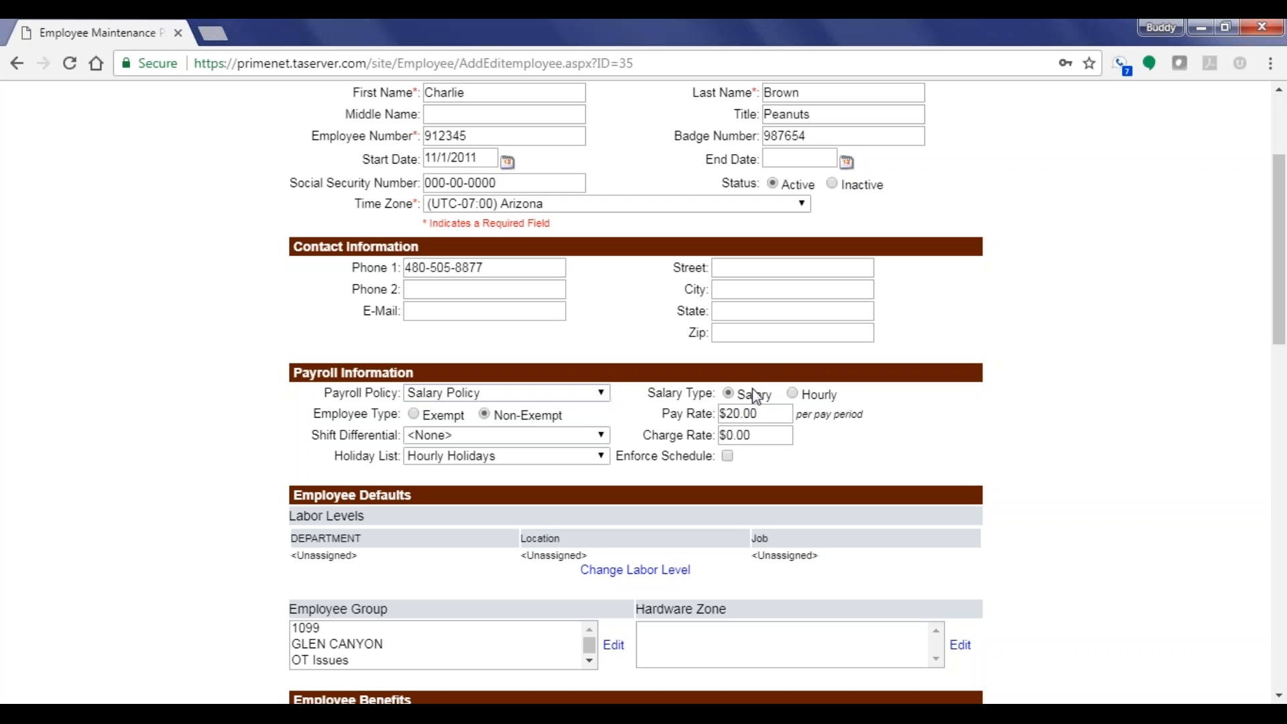
{"action": "left_click", "coordinate": [415, 414]}
Review the rest of the employee record, including web access, time sheet submittal, employee groups and payroll information
{"action": "scroll", "coordinate": [654, 467], "scroll_direction": "down", "scroll_amount": 1}
{"action": "scroll", "coordinate": [654, 468], "scroll_direction": "down", "scroll_amount": 14}
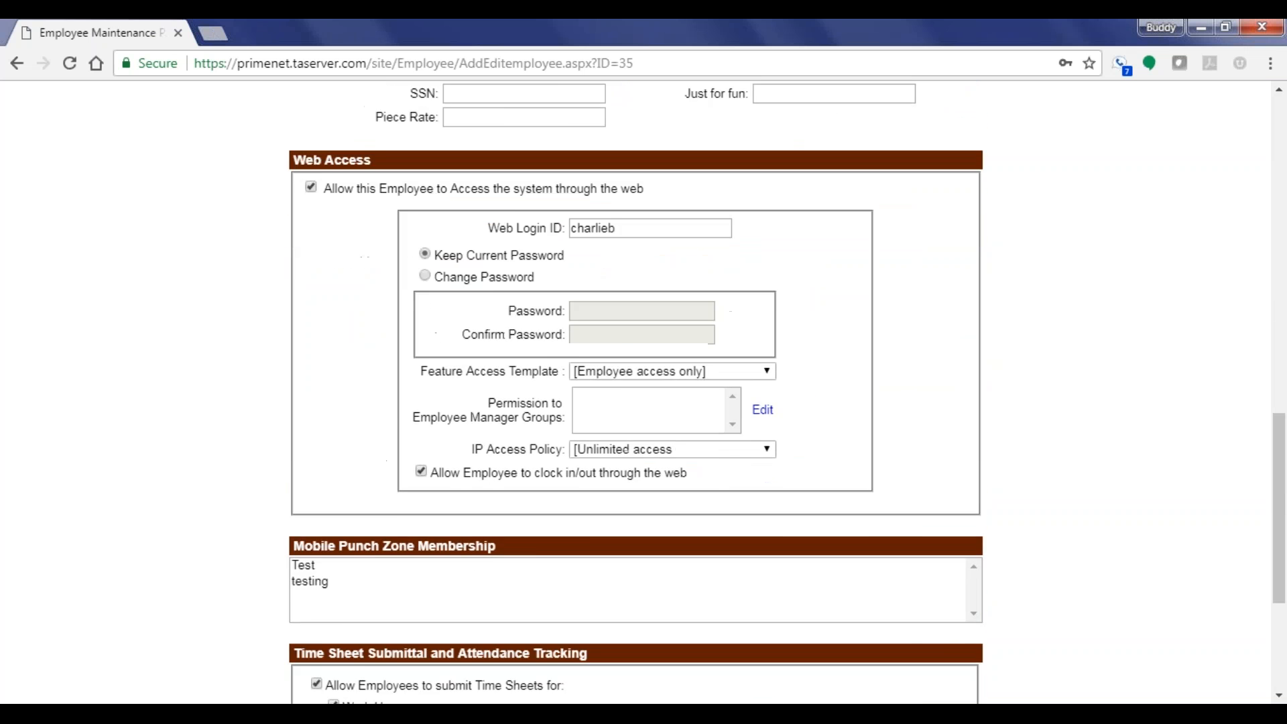
{"action": "scroll", "coordinate": [655, 489], "scroll_direction": "down", "scroll_amount": 3}
{"action": "scroll", "coordinate": [626, 523], "scroll_direction": "up", "scroll_amount": 7}
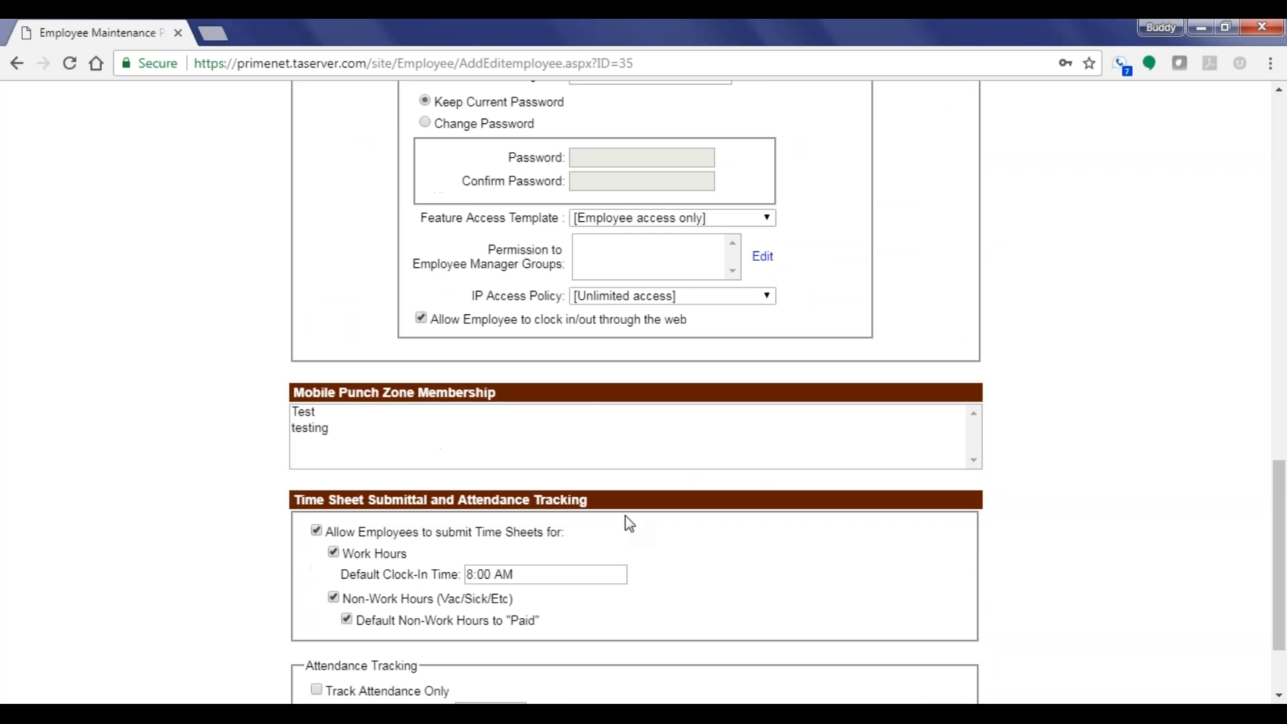
{"action": "scroll", "coordinate": [629, 523], "scroll_direction": "up", "scroll_amount": 10}
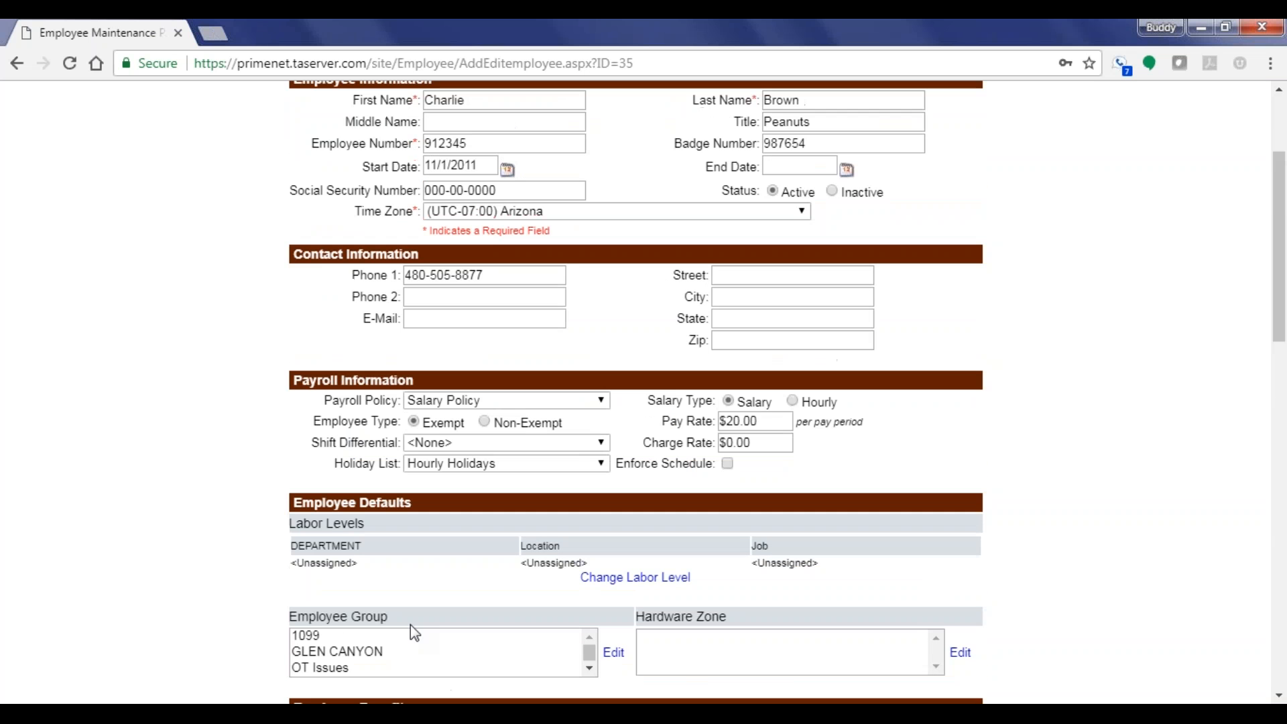
{"action": "scroll", "coordinate": [553, 605], "scroll_direction": "down", "scroll_amount": 3}
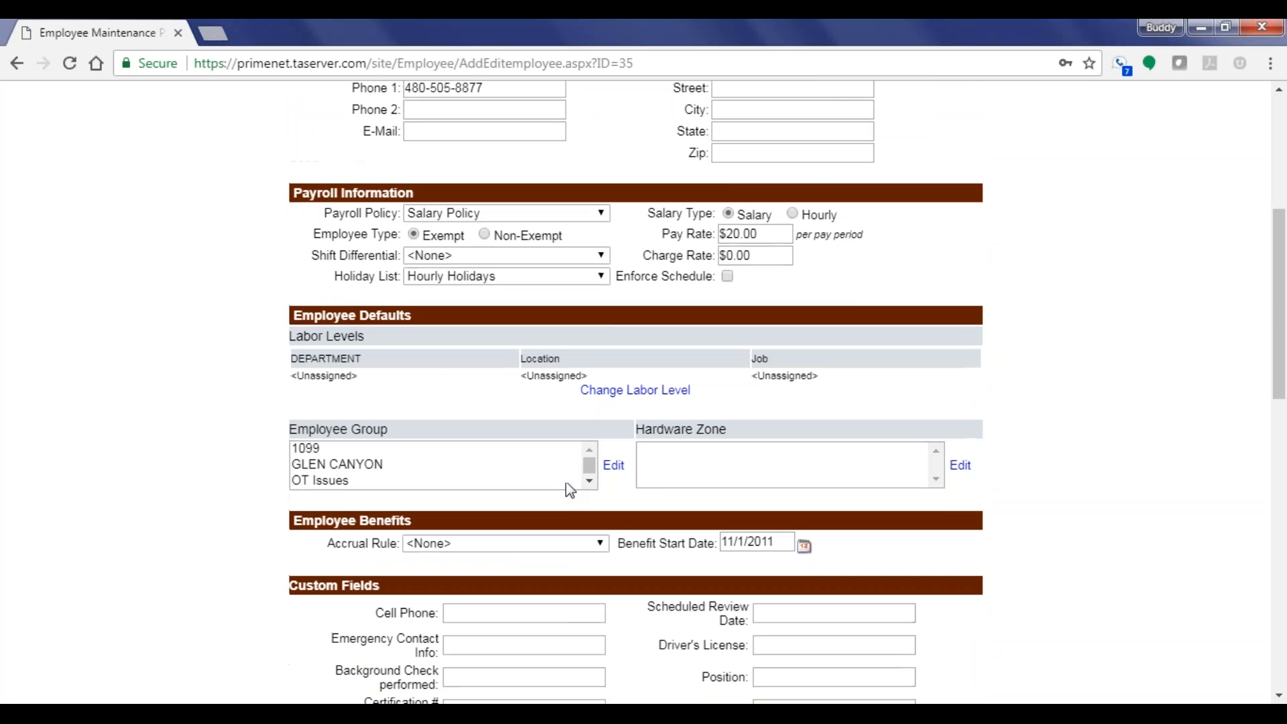
{"action": "scroll", "coordinate": [566, 482], "scroll_direction": "up", "scroll_amount": 4}
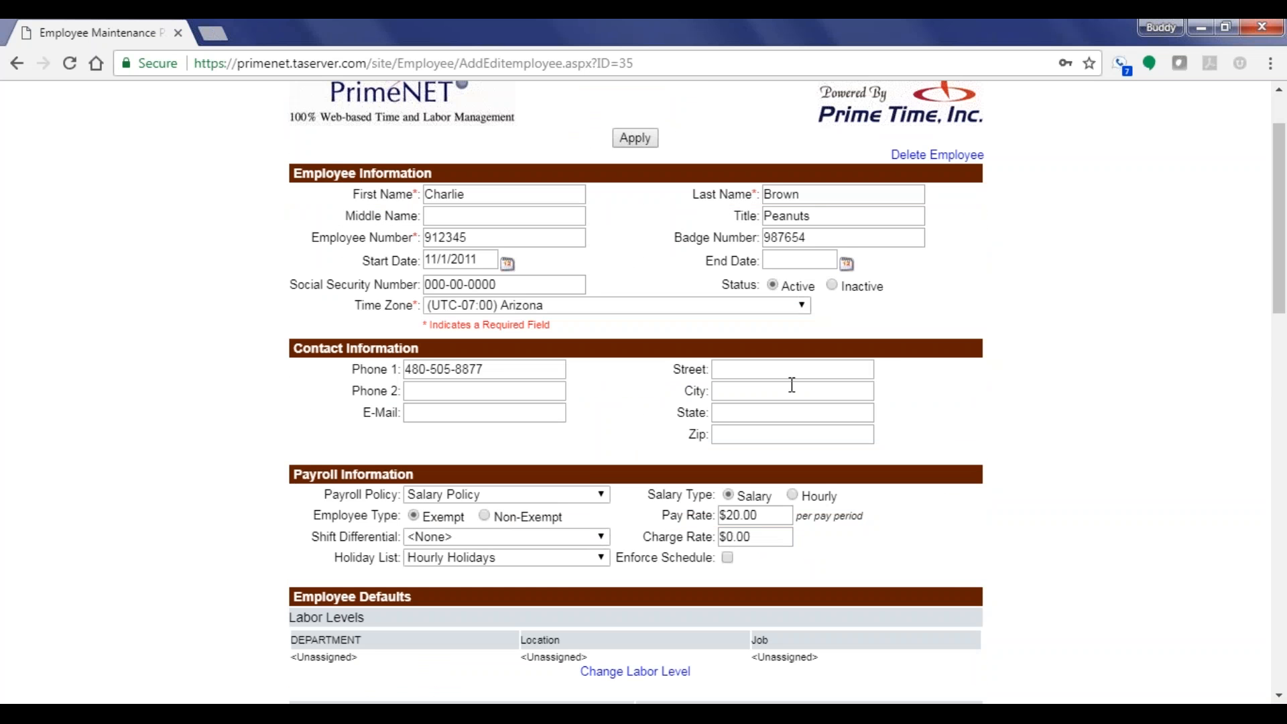
{"action": "scroll", "coordinate": [899, 304], "scroll_direction": "down", "scroll_amount": 3}
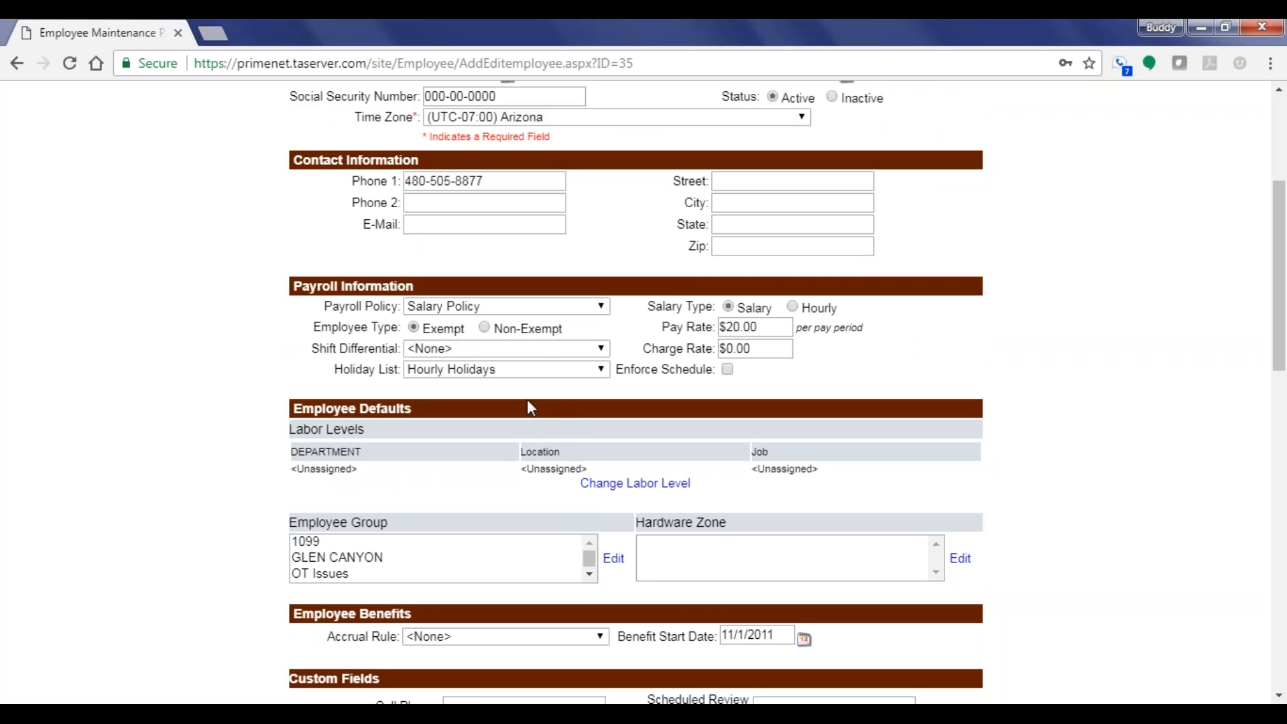
{"action": "scroll", "coordinate": [661, 429], "scroll_direction": "up", "scroll_amount": 5}
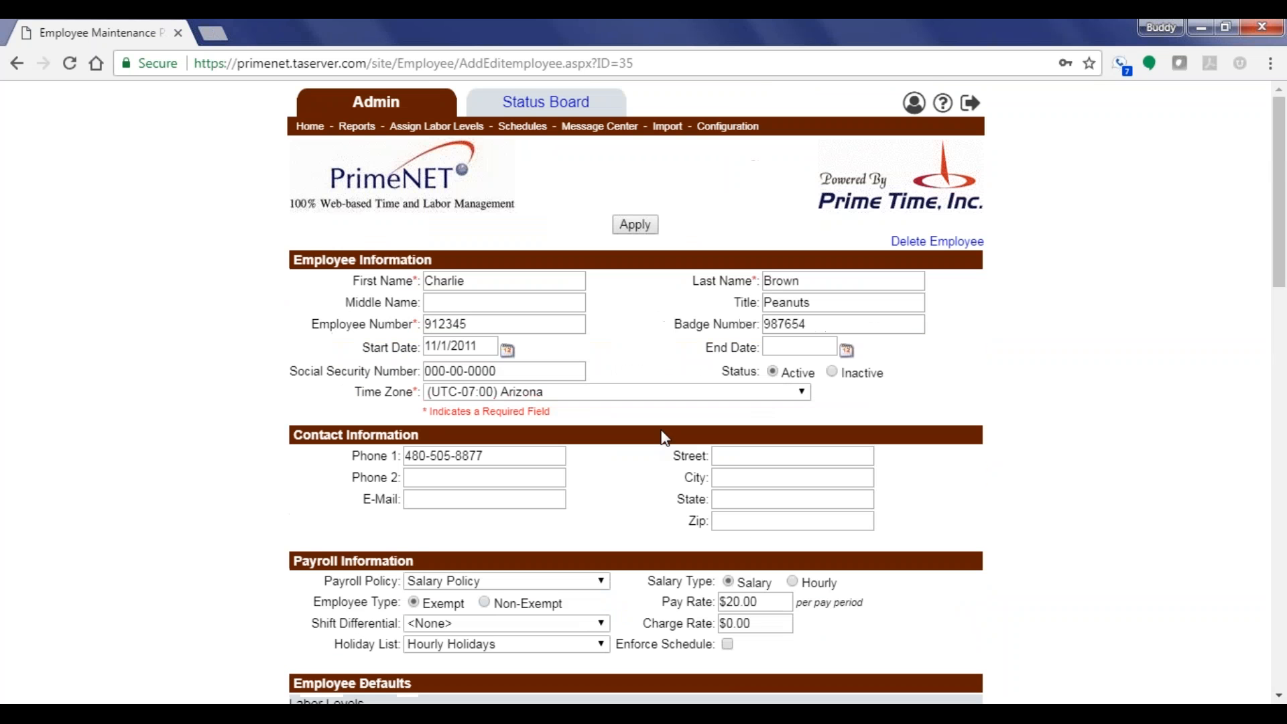
Apply the payroll changes to the employee record
{"action": "left_click", "coordinate": [634, 225]}
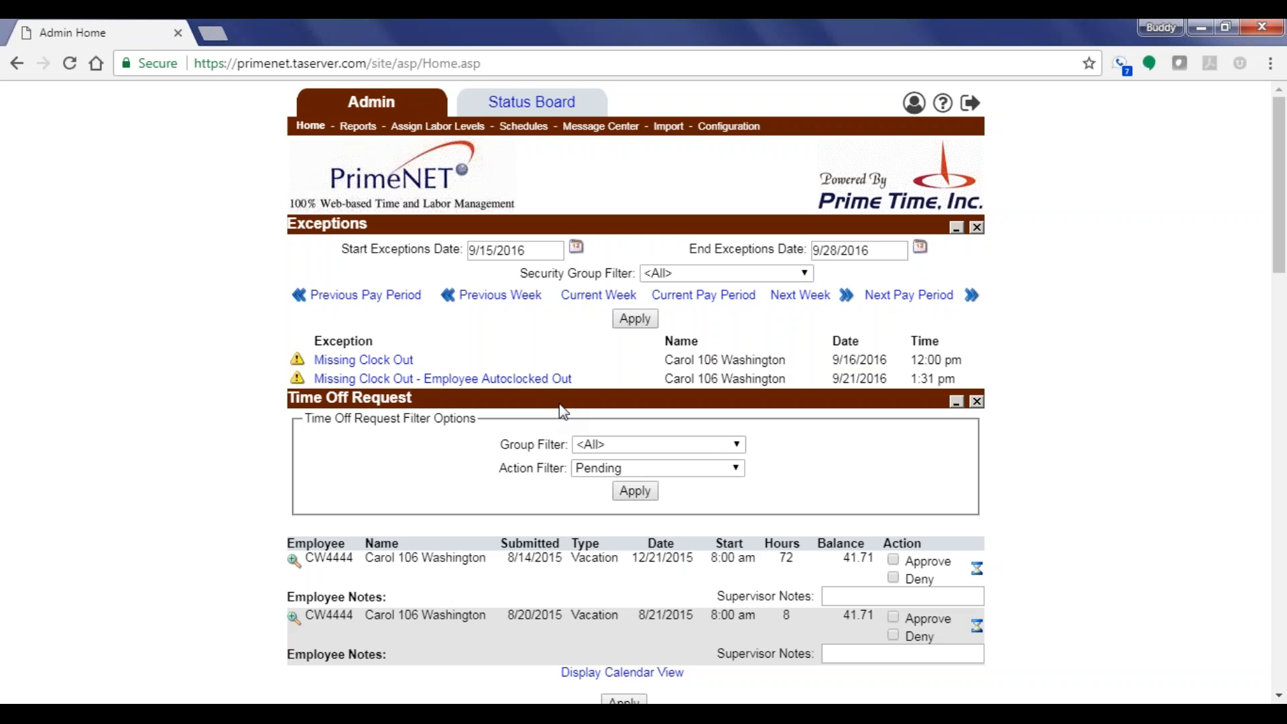
{"action": "scroll", "coordinate": [563, 410], "scroll_direction": "down", "scroll_amount": 4}
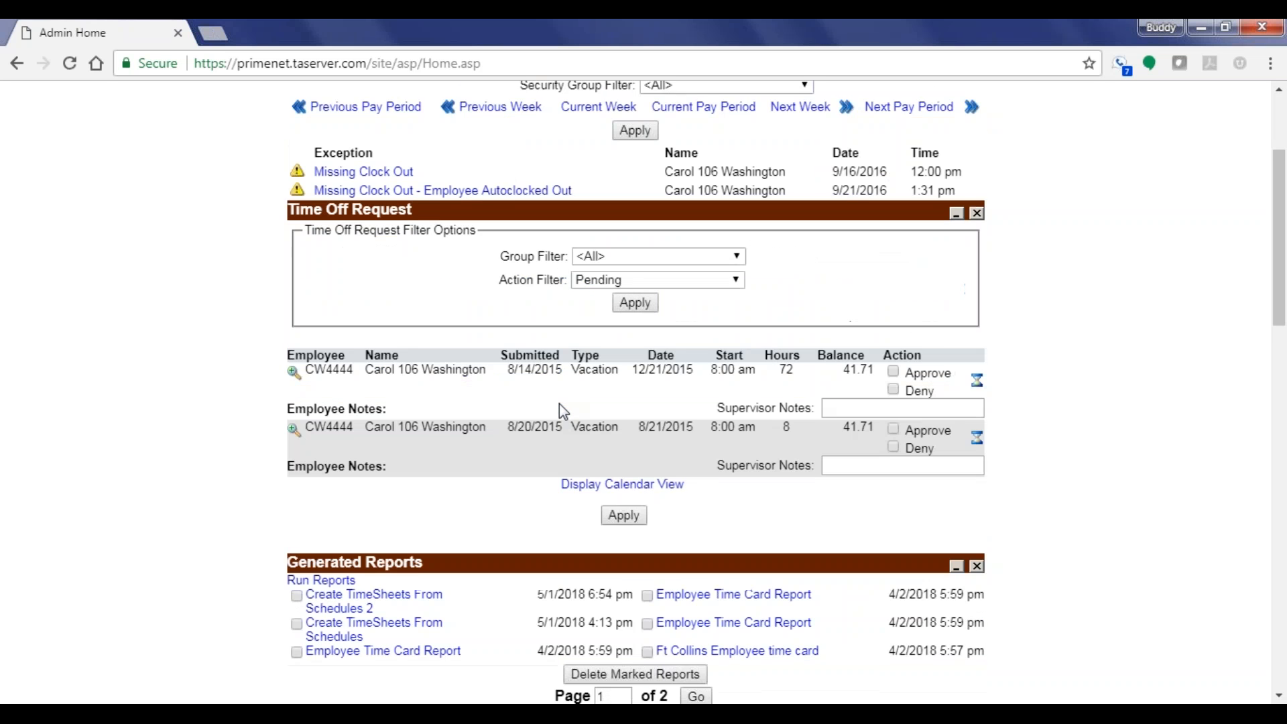
{"action": "scroll", "coordinate": [563, 410], "scroll_direction": "up", "scroll_amount": 4}
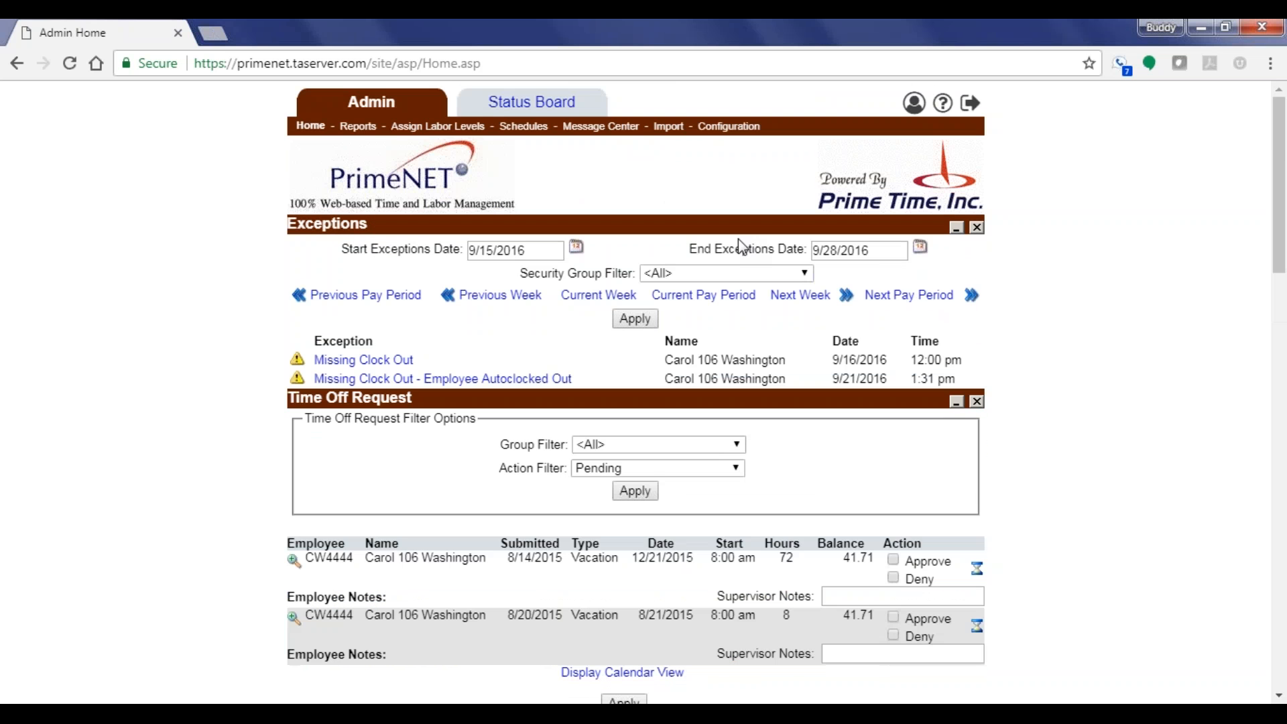
Open the Daily Work Shift template from the schedule configuration
{"action": "left_click", "coordinate": [727, 136]}
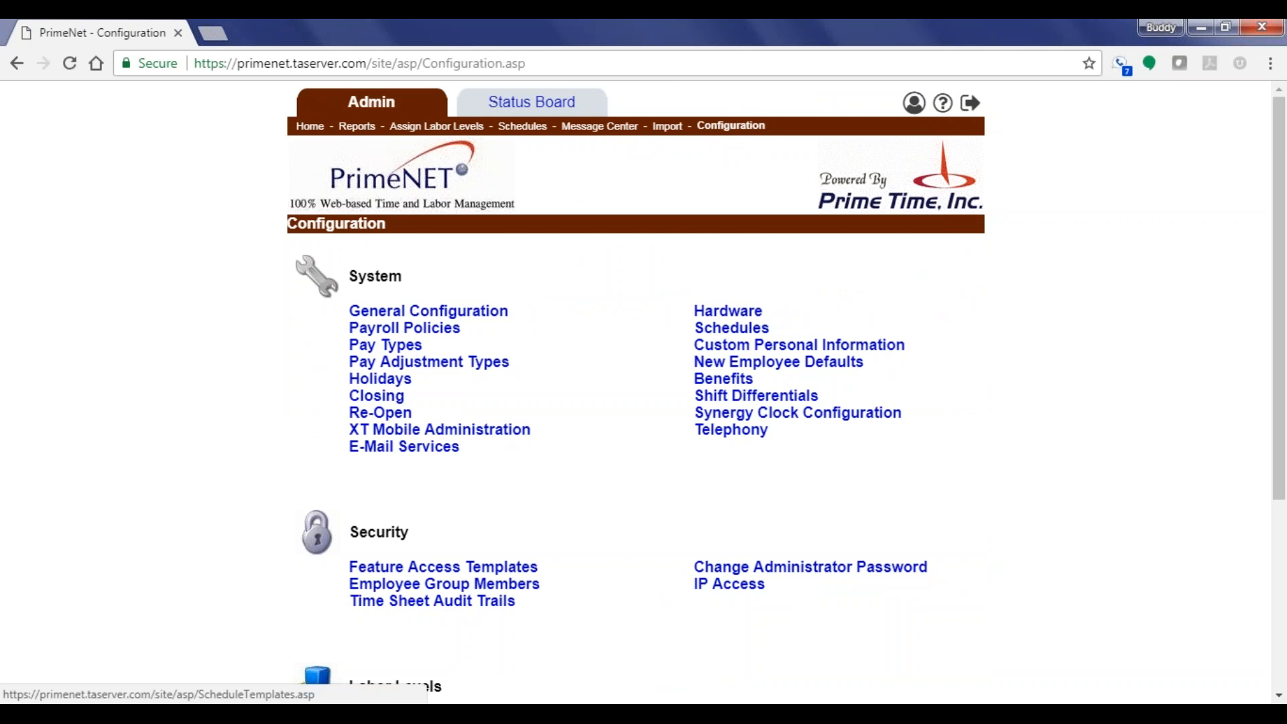
{"action": "left_click", "coordinate": [716, 327]}
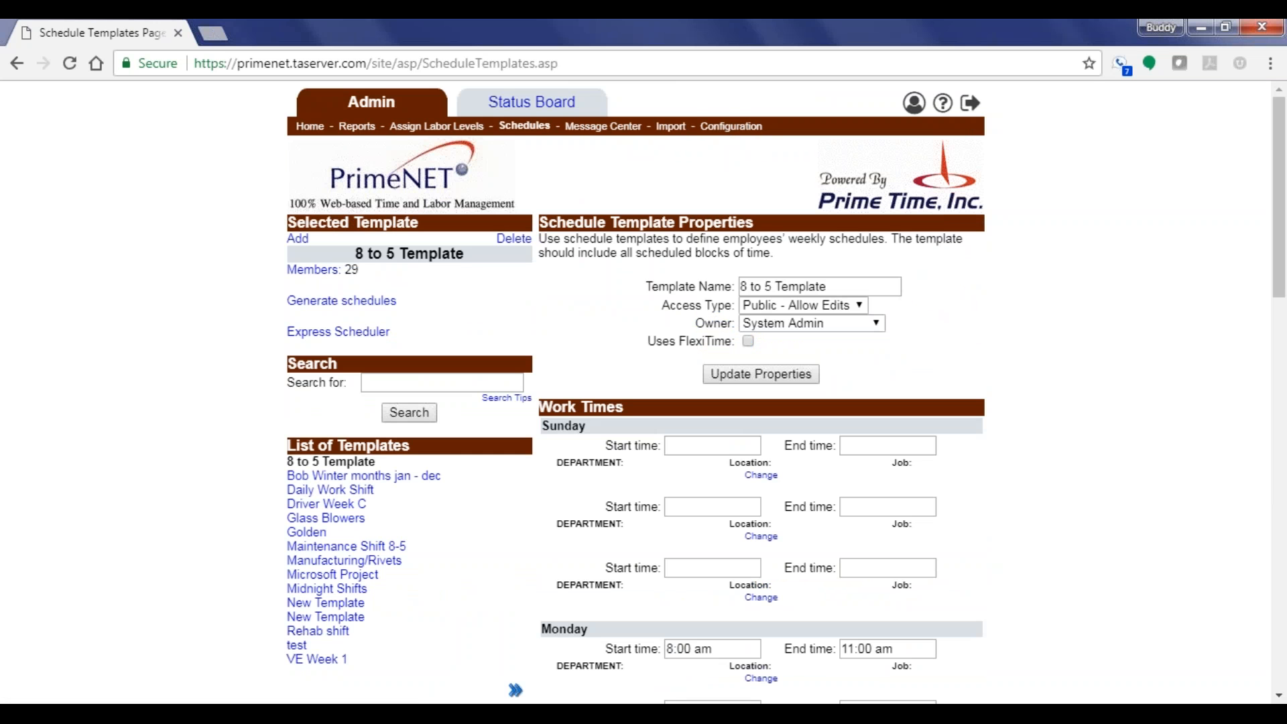
{"action": "left_click", "coordinate": [345, 490]}
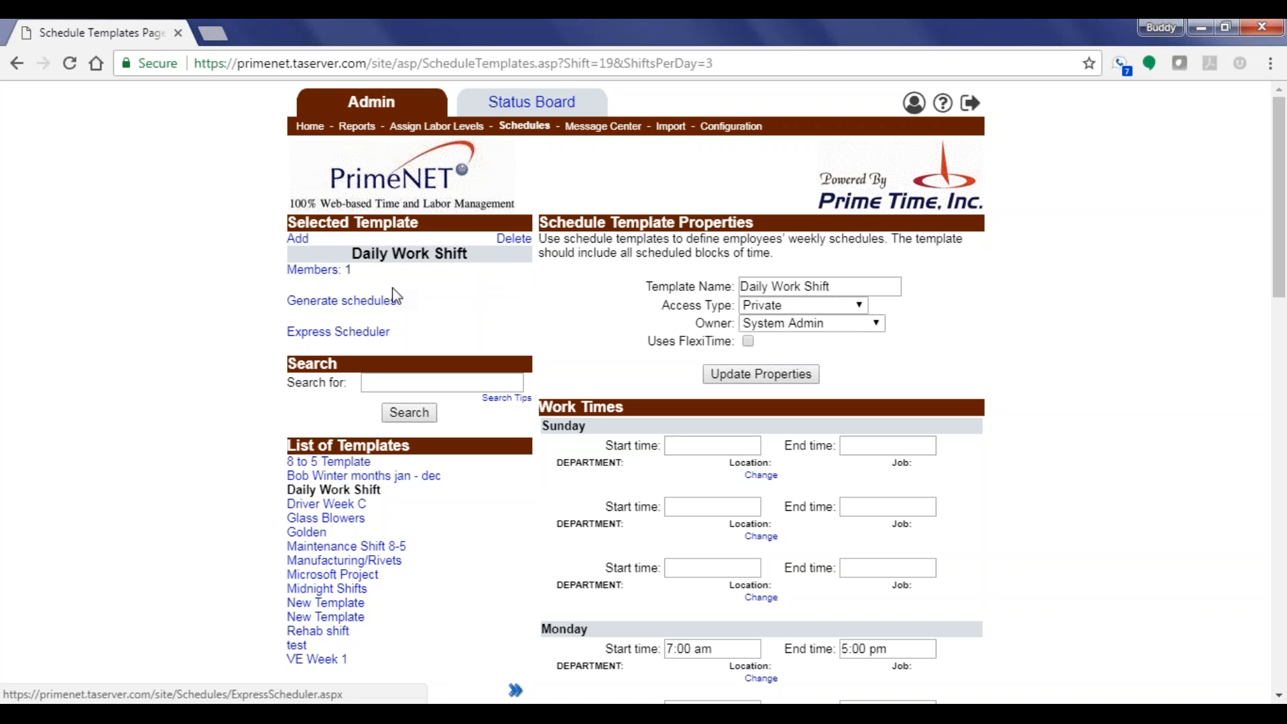
Assign the newly salaried employee to the Daily Work Shift template and return to the template
{"action": "scroll", "coordinate": [386, 379], "scroll_direction": "down", "scroll_amount": 3}
{"action": "scroll", "coordinate": [278, 397], "scroll_direction": "down", "scroll_amount": 3}
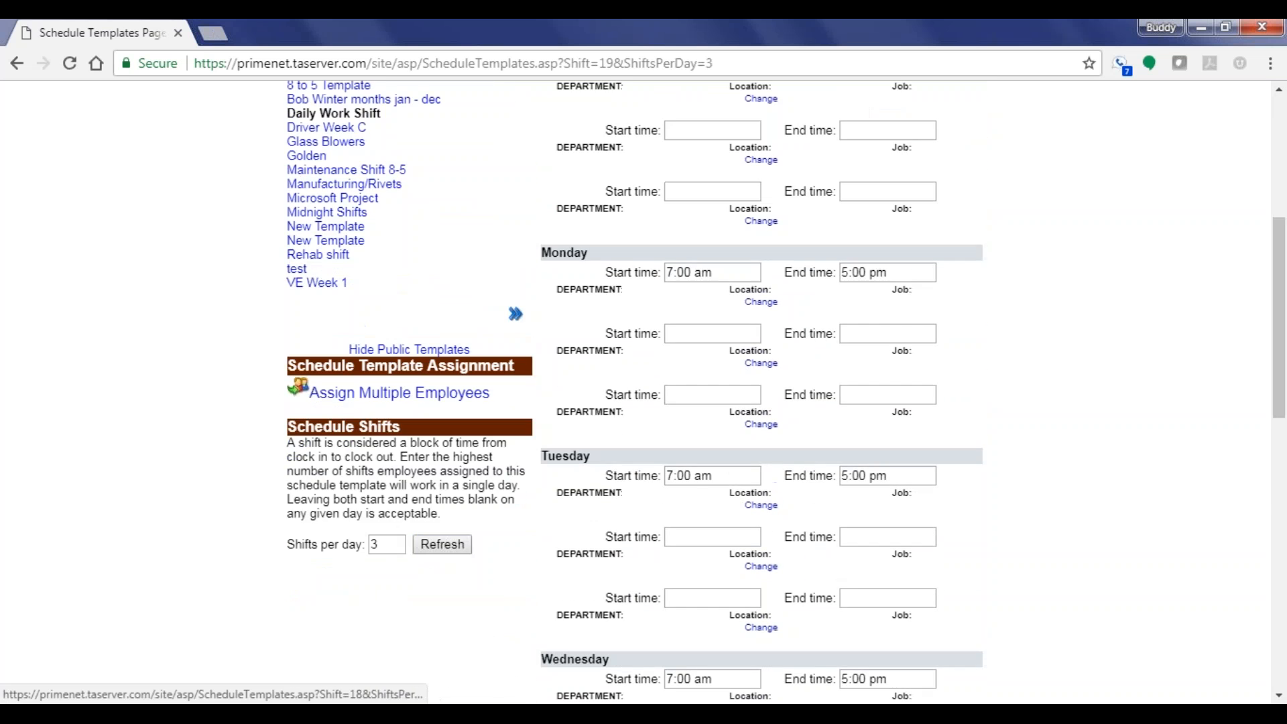
{"action": "left_click", "coordinate": [424, 399]}
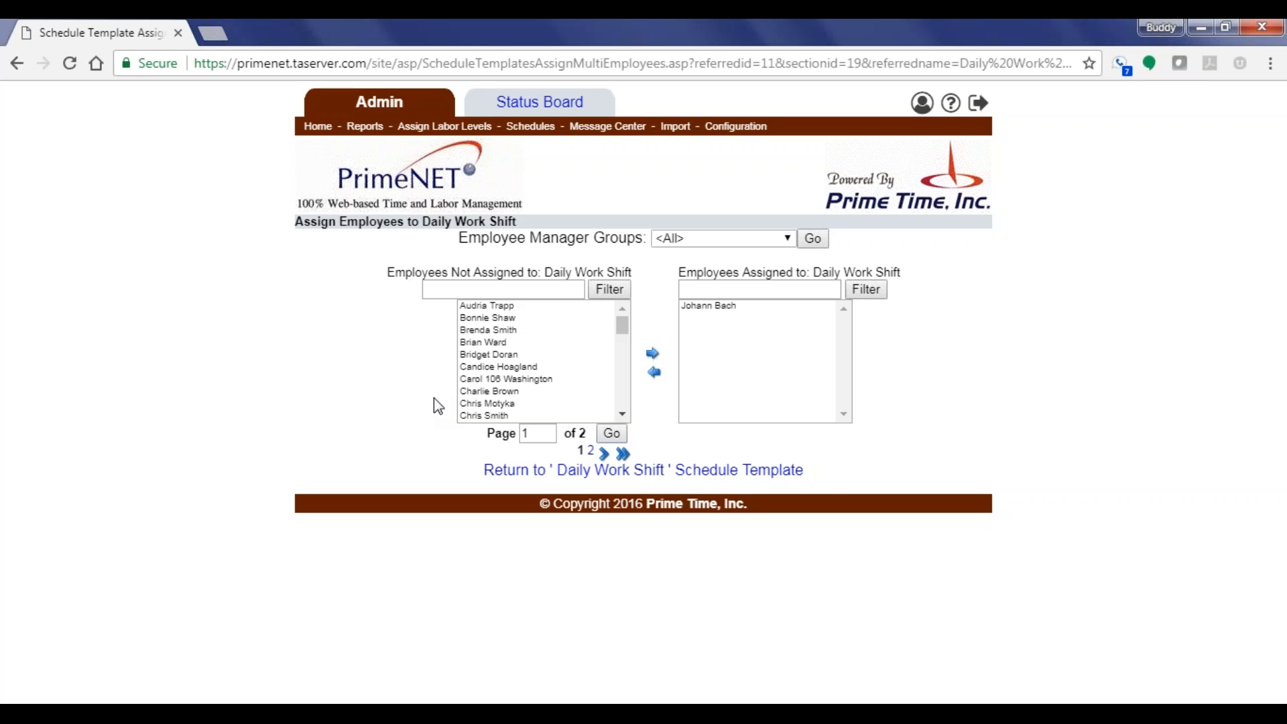
{"action": "left_click", "coordinate": [513, 392]}
{"action": "left_click", "coordinate": [651, 354]}
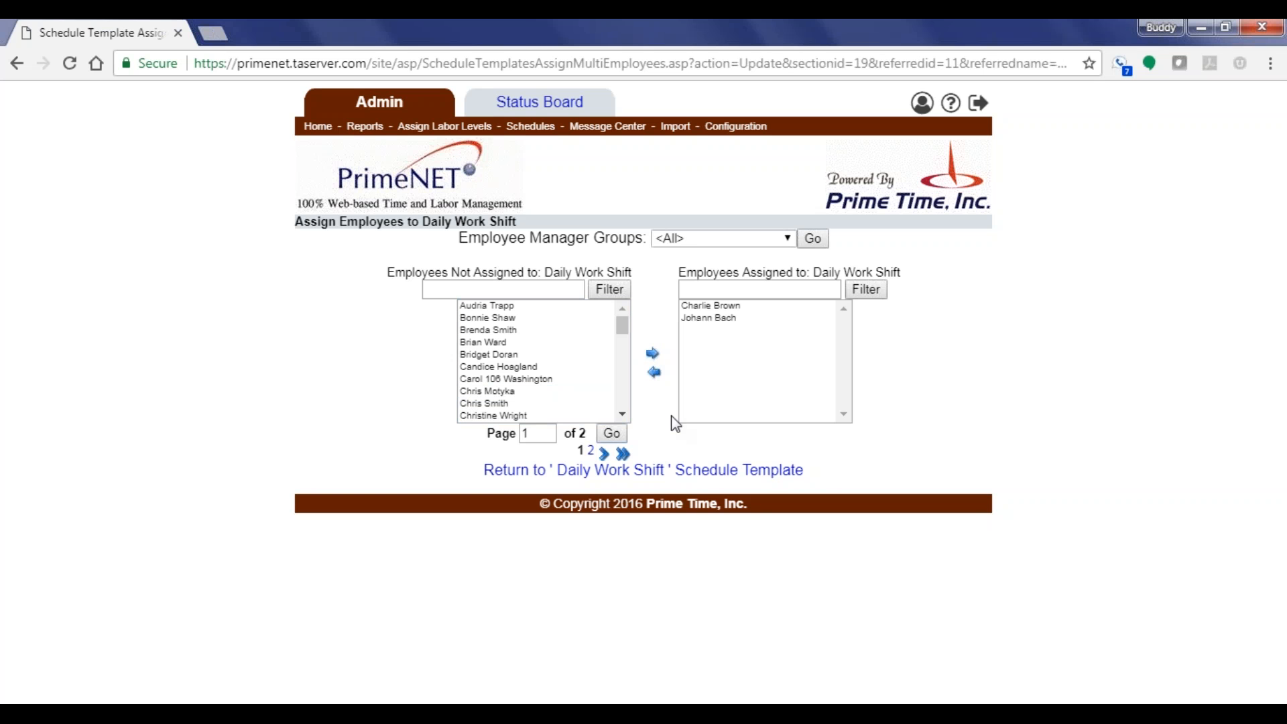
{"action": "left_click", "coordinate": [662, 471]}
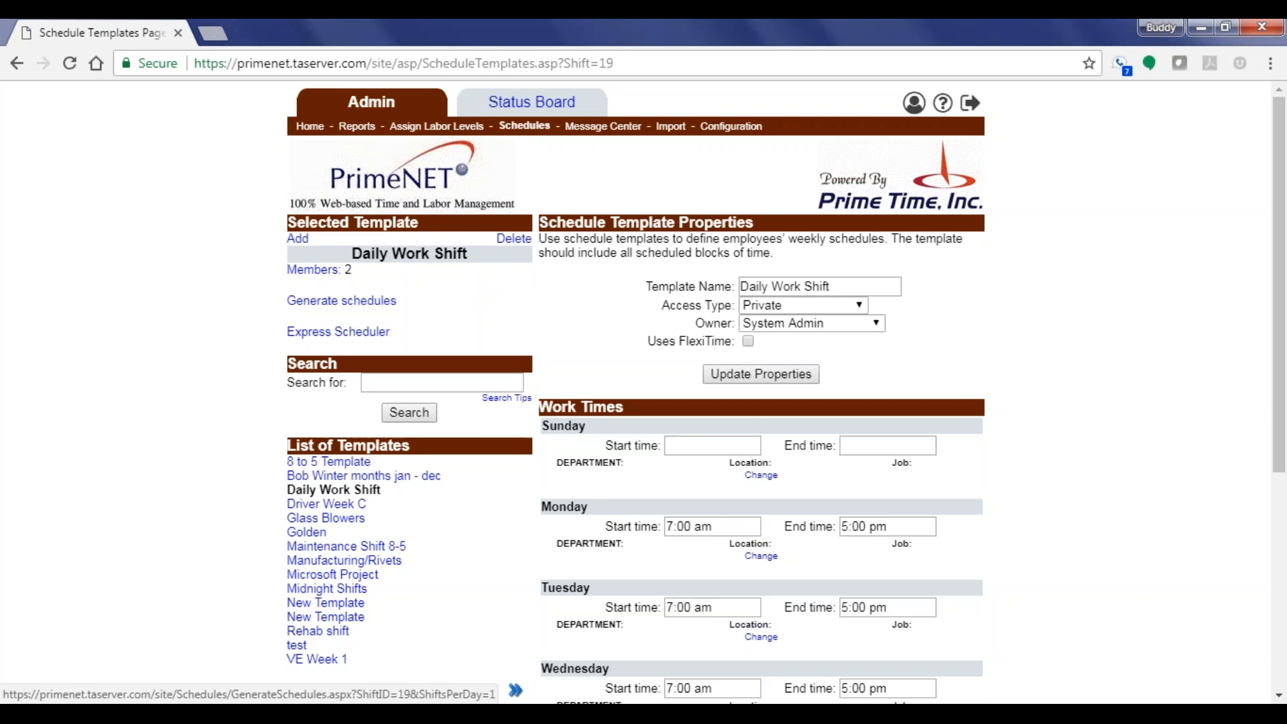
Generate one-time schedules for the Daily Work Shift template from 4/15/2018 to 5/5/2018, overwriting existing schedules
{"action": "left_click", "coordinate": [341, 300]}
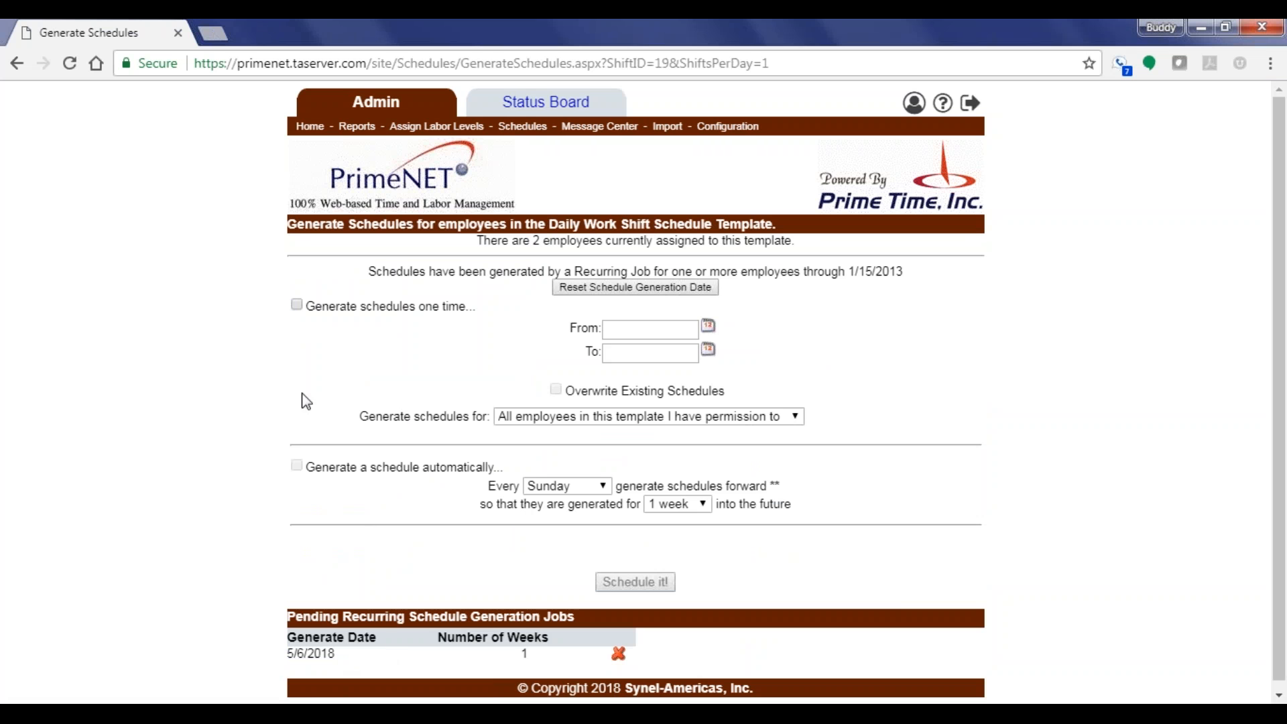
{"action": "left_click", "coordinate": [297, 307]}
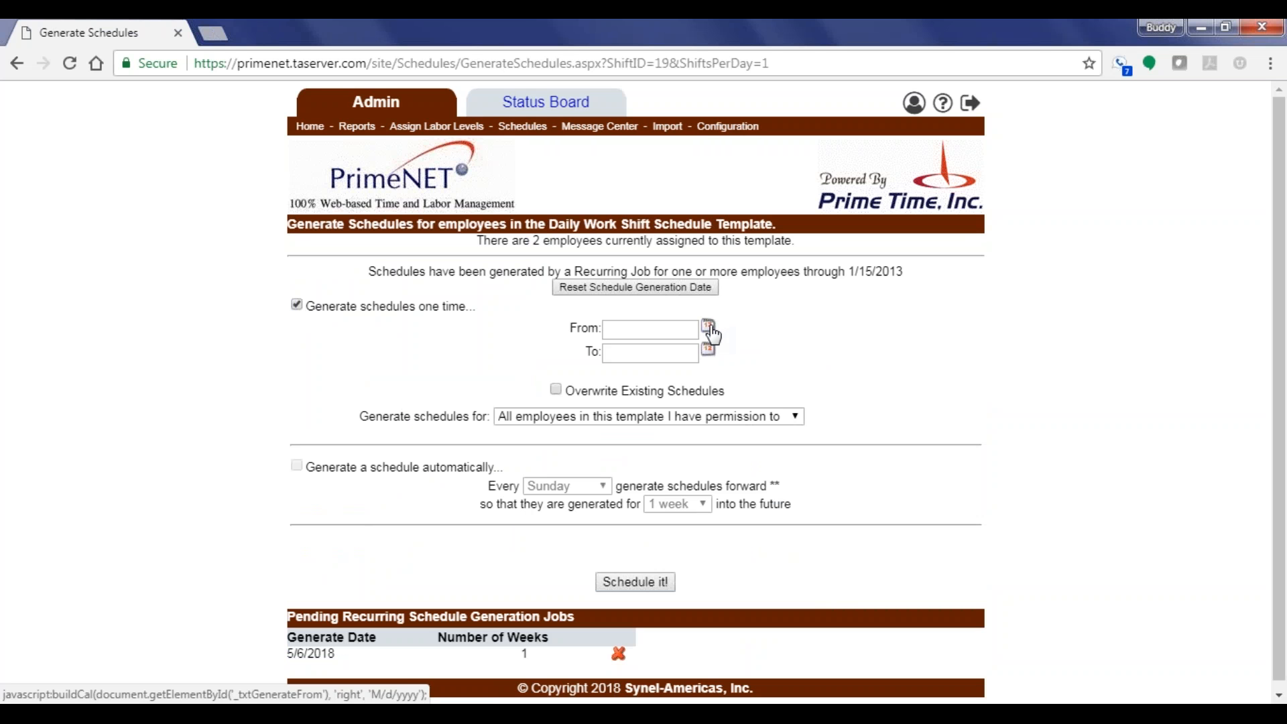
{"action": "left_click", "coordinate": [708, 330]}
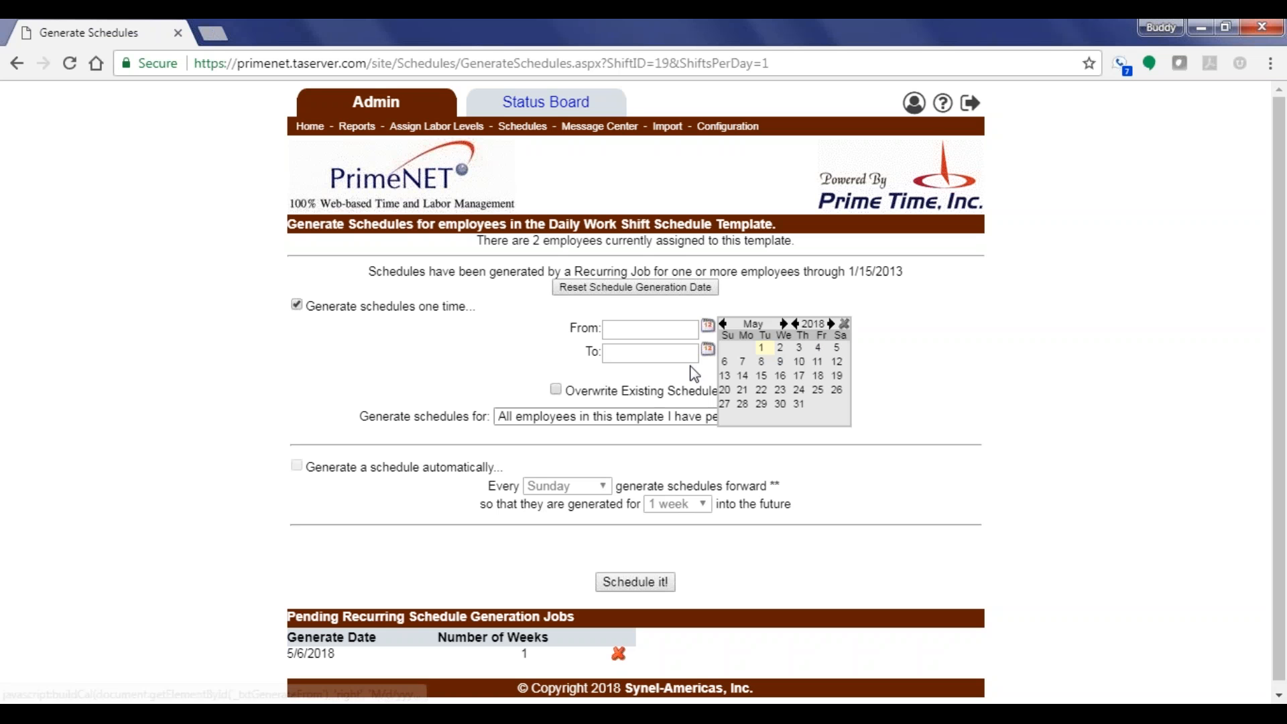
{"action": "left_click", "coordinate": [722, 324]}
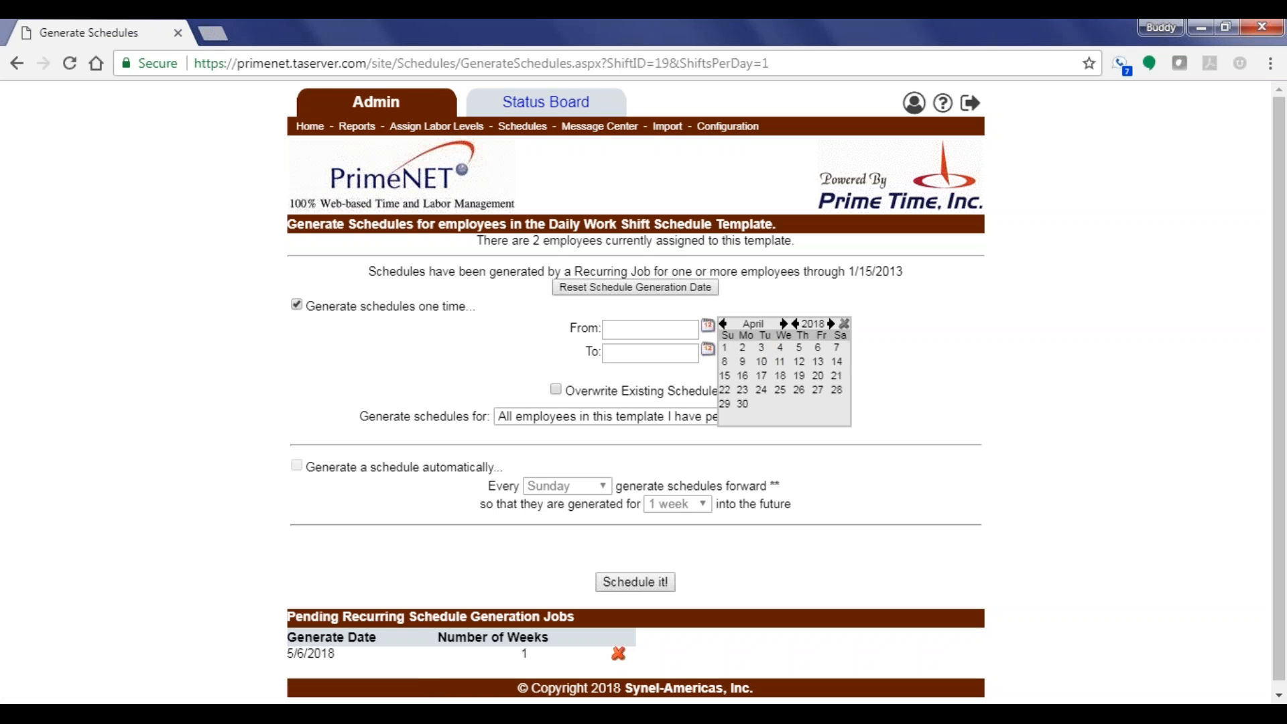
{"action": "left_click", "coordinate": [724, 375]}
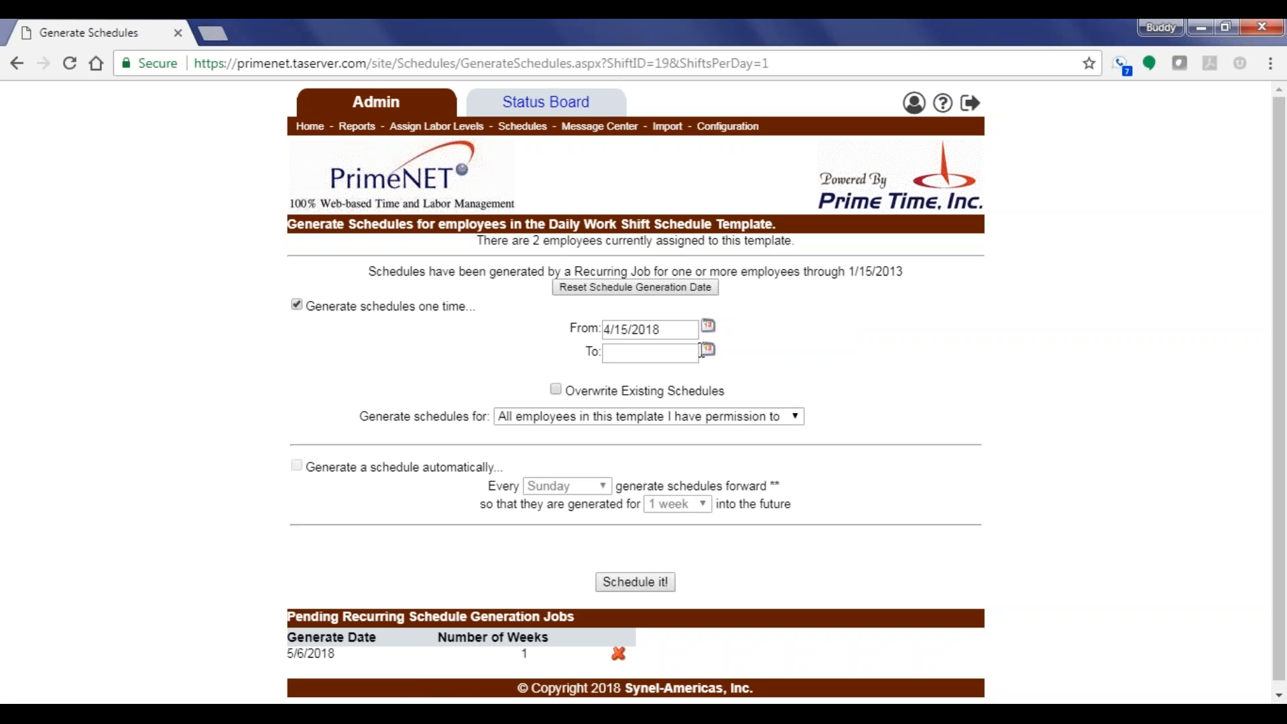
{"action": "left_click", "coordinate": [708, 349]}
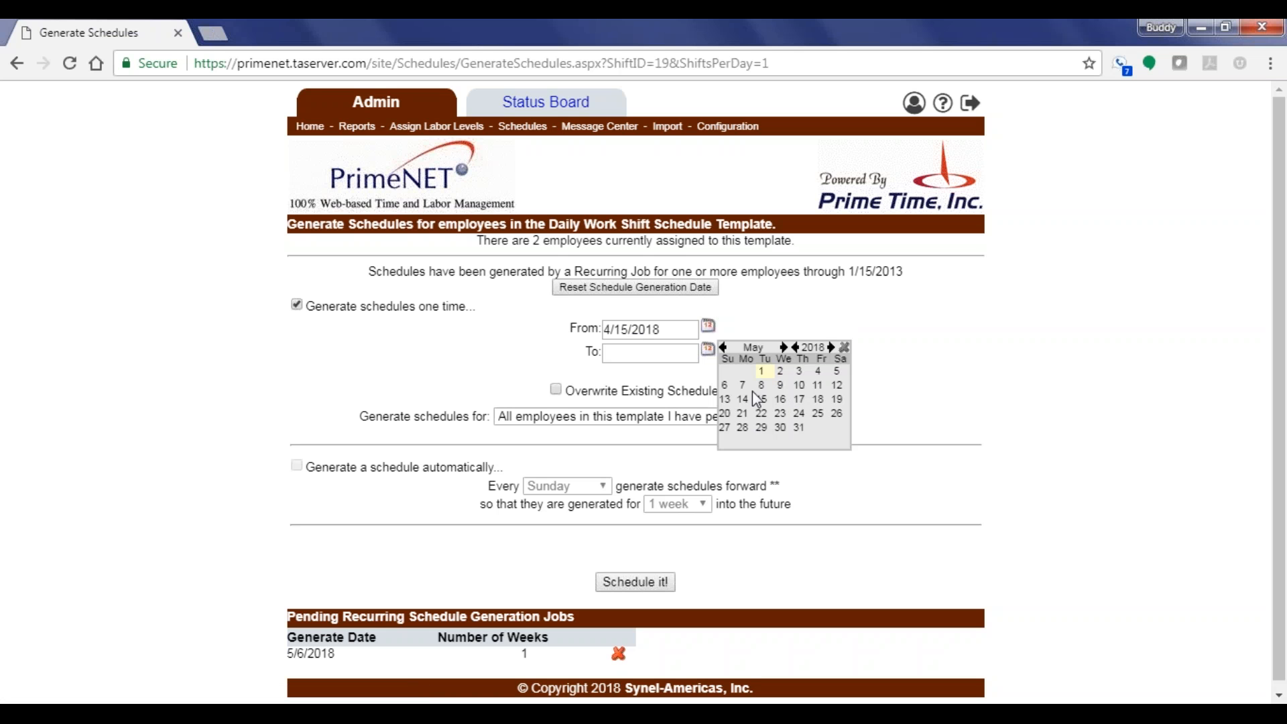
{"action": "left_click", "coordinate": [837, 371]}
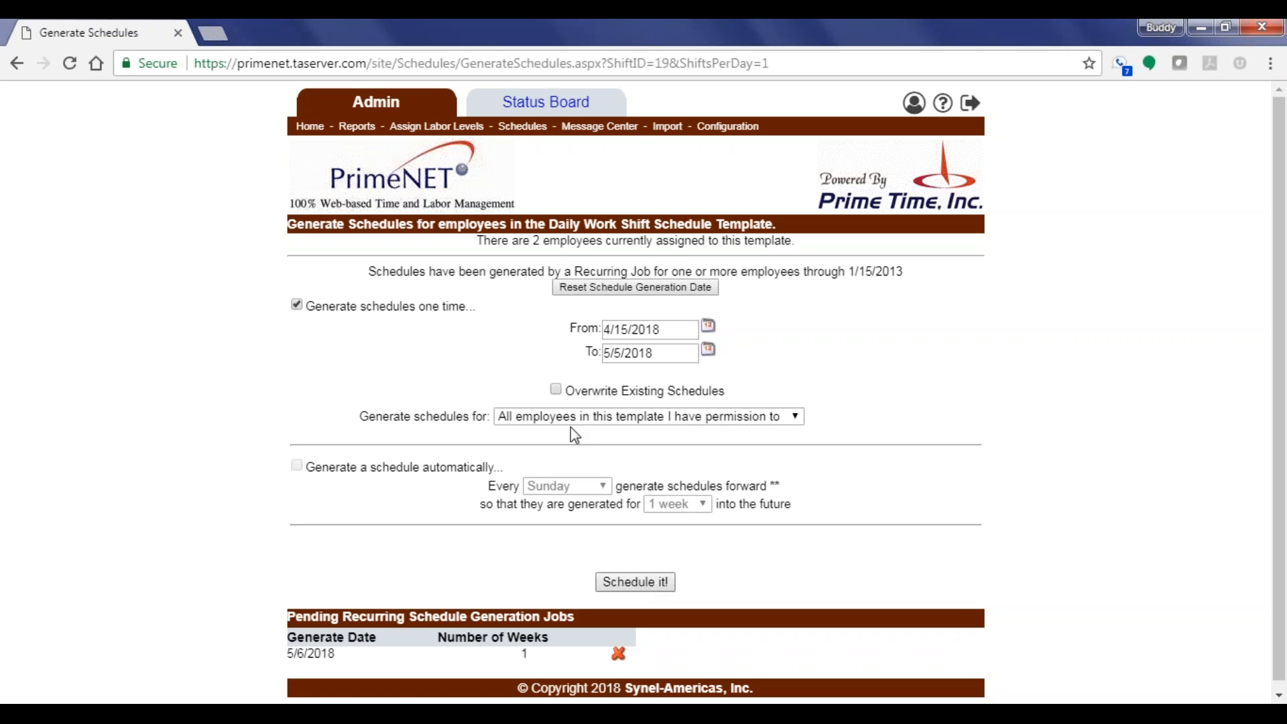
{"action": "left_click", "coordinate": [556, 389]}
{"action": "left_click", "coordinate": [630, 588]}
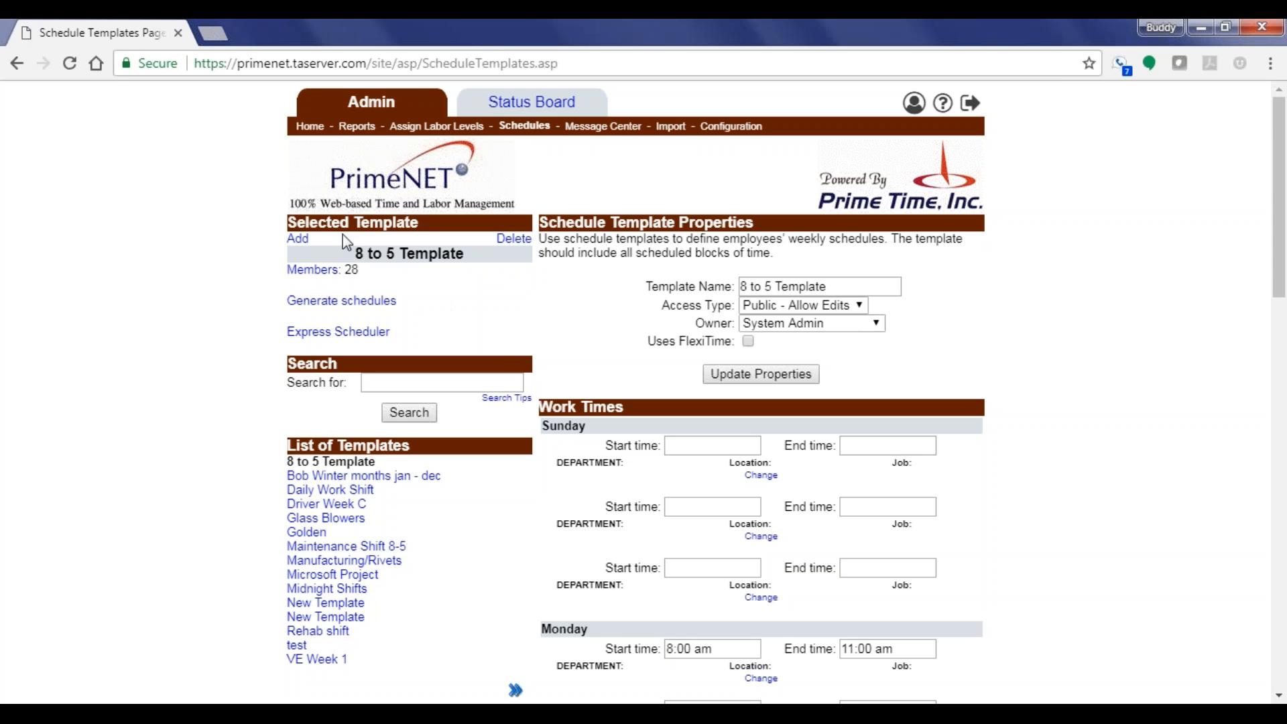
Check which employees are assigned to the Daily Work Shift template
{"action": "left_click_drag", "start_coordinate": [343, 235], "coordinate": [466, 254]}
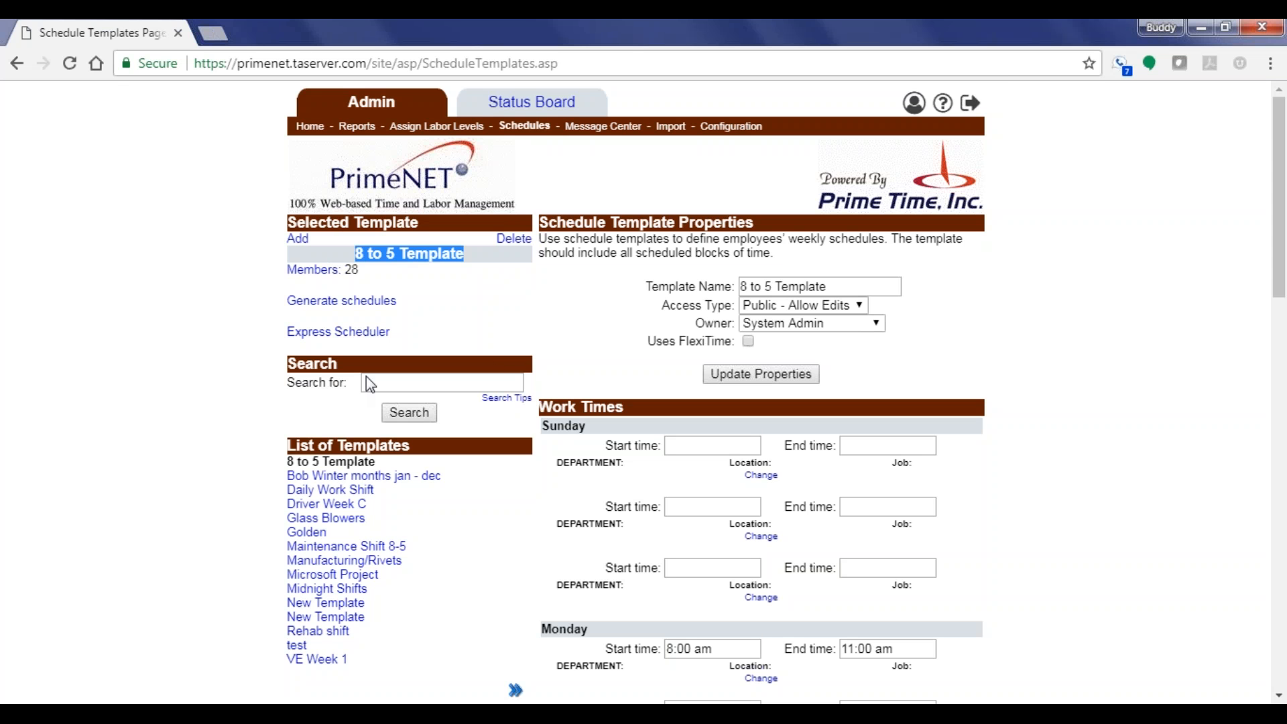
{"action": "left_click", "coordinate": [332, 490]}
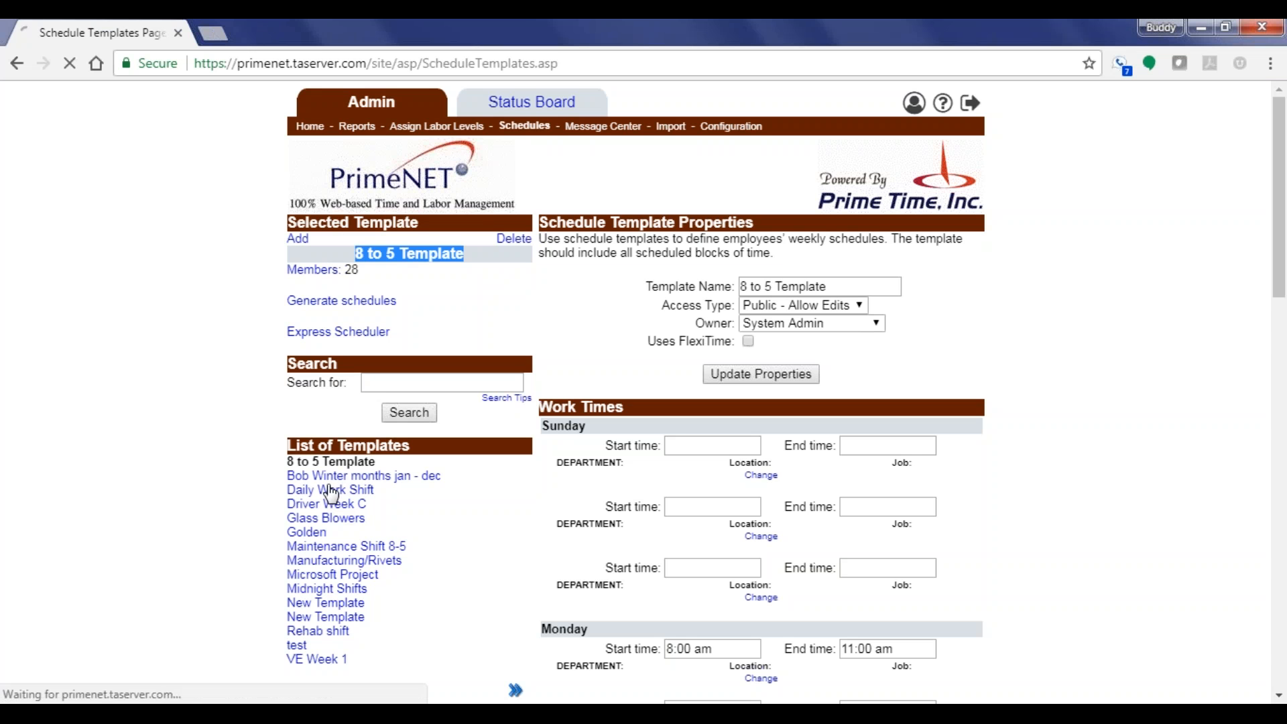
{"action": "left_click", "coordinate": [344, 274]}
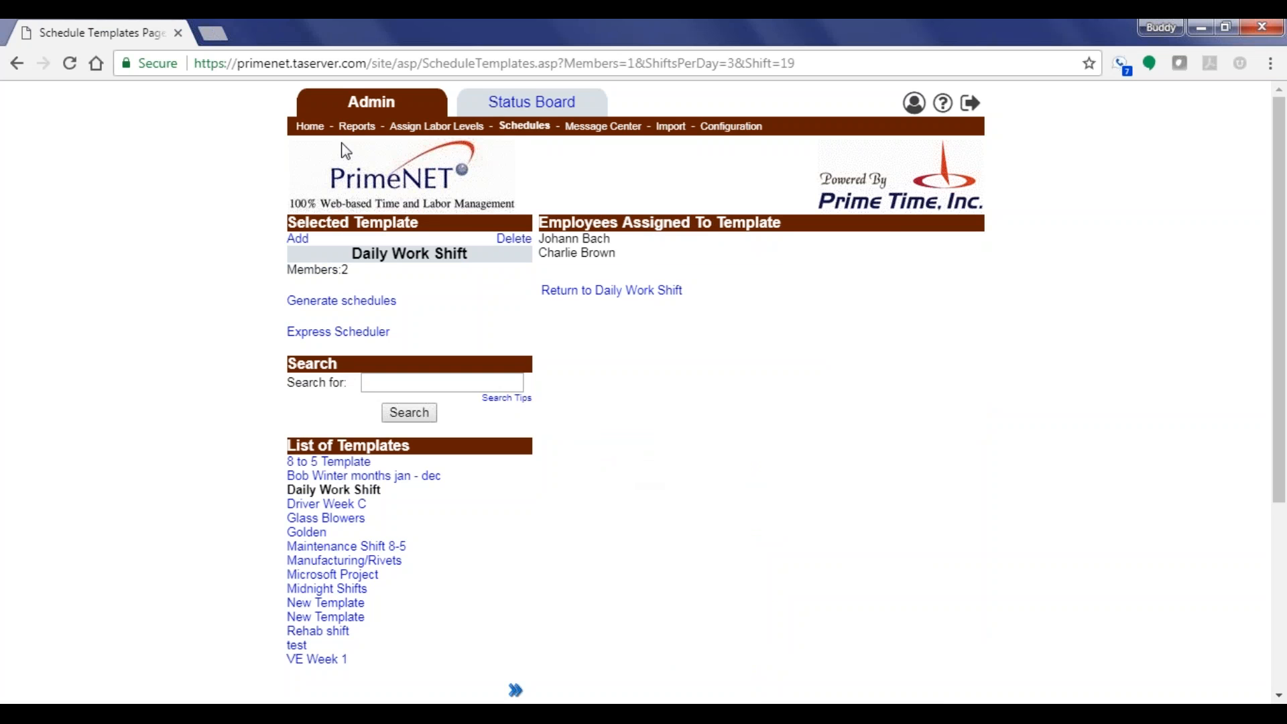
Review the current employee's time sheet and generated schedule on the admin home page
{"action": "left_click", "coordinate": [310, 126]}
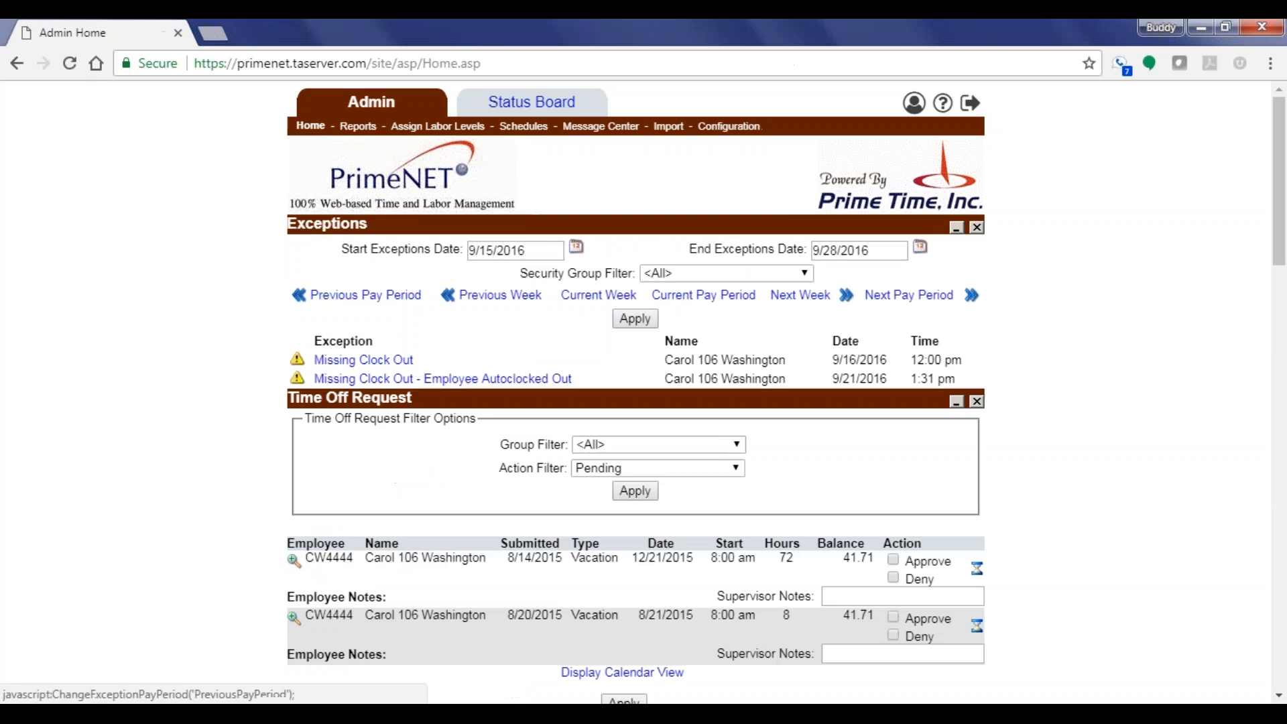
{"action": "scroll", "coordinate": [532, 432], "scroll_direction": "down", "scroll_amount": 5}
{"action": "scroll", "coordinate": [531, 432], "scroll_direction": "down", "scroll_amount": 8}
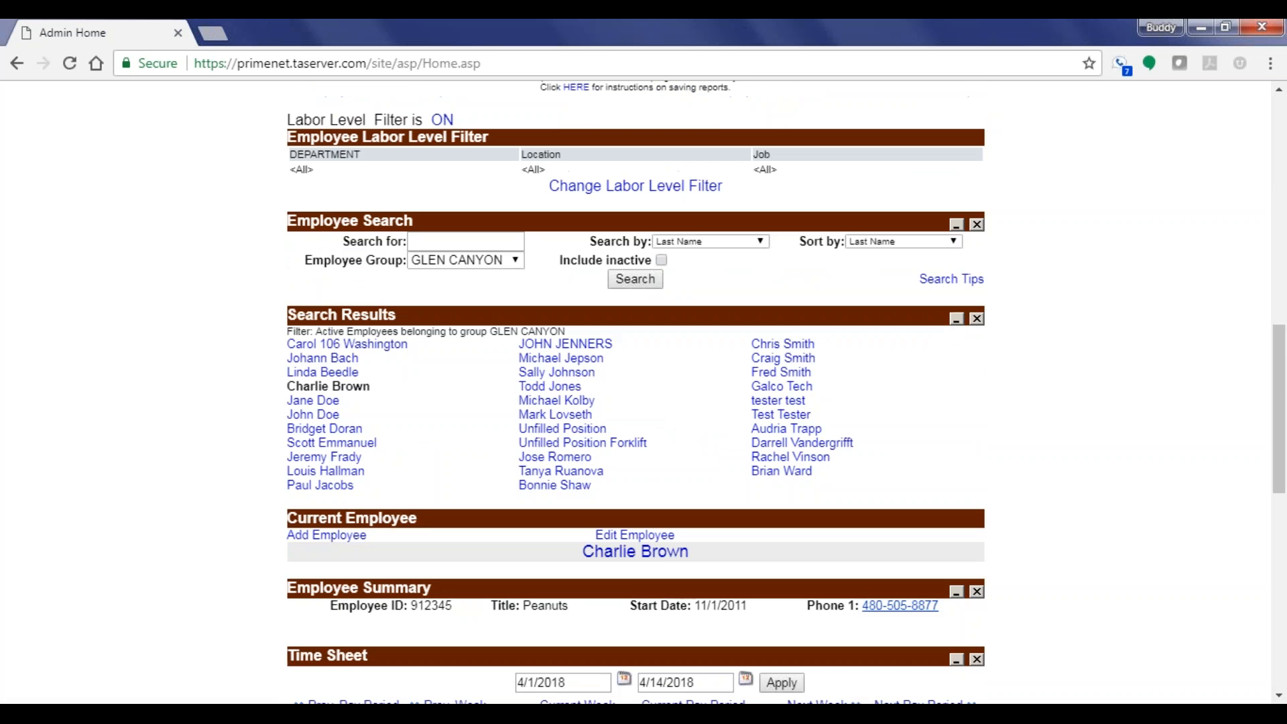
{"action": "scroll", "coordinate": [526, 435], "scroll_direction": "down", "scroll_amount": 5}
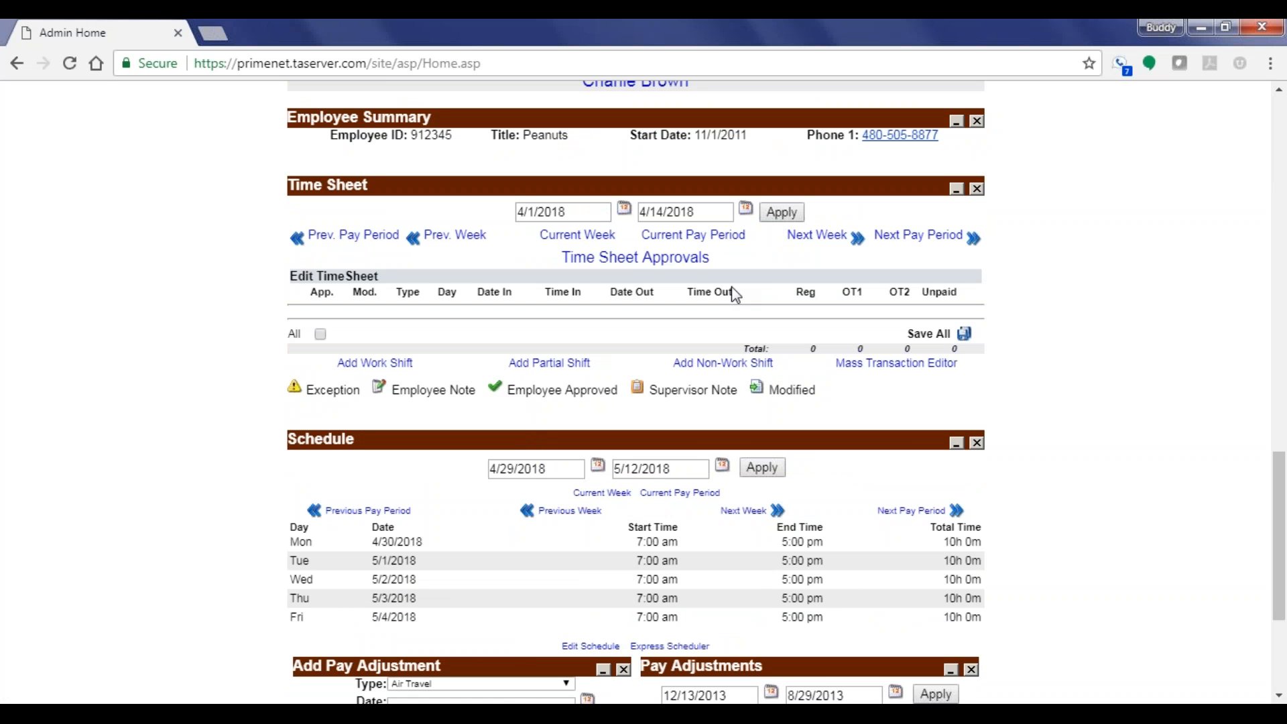
{"action": "scroll", "coordinate": [433, 624], "scroll_direction": "up", "scroll_amount": 4}
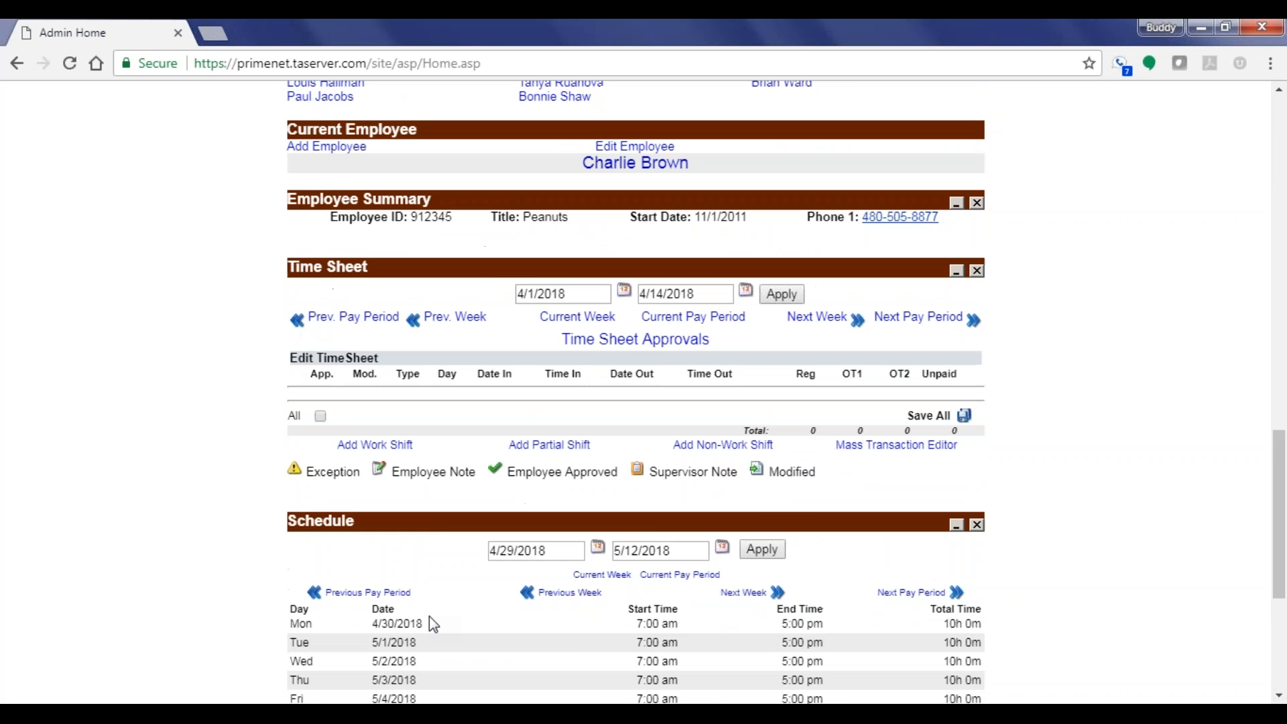
Open the current employee's record for editing and bring up their employee group assignments
{"action": "left_click", "coordinate": [618, 363]}
{"action": "scroll", "coordinate": [611, 489], "scroll_direction": "down", "scroll_amount": 4}
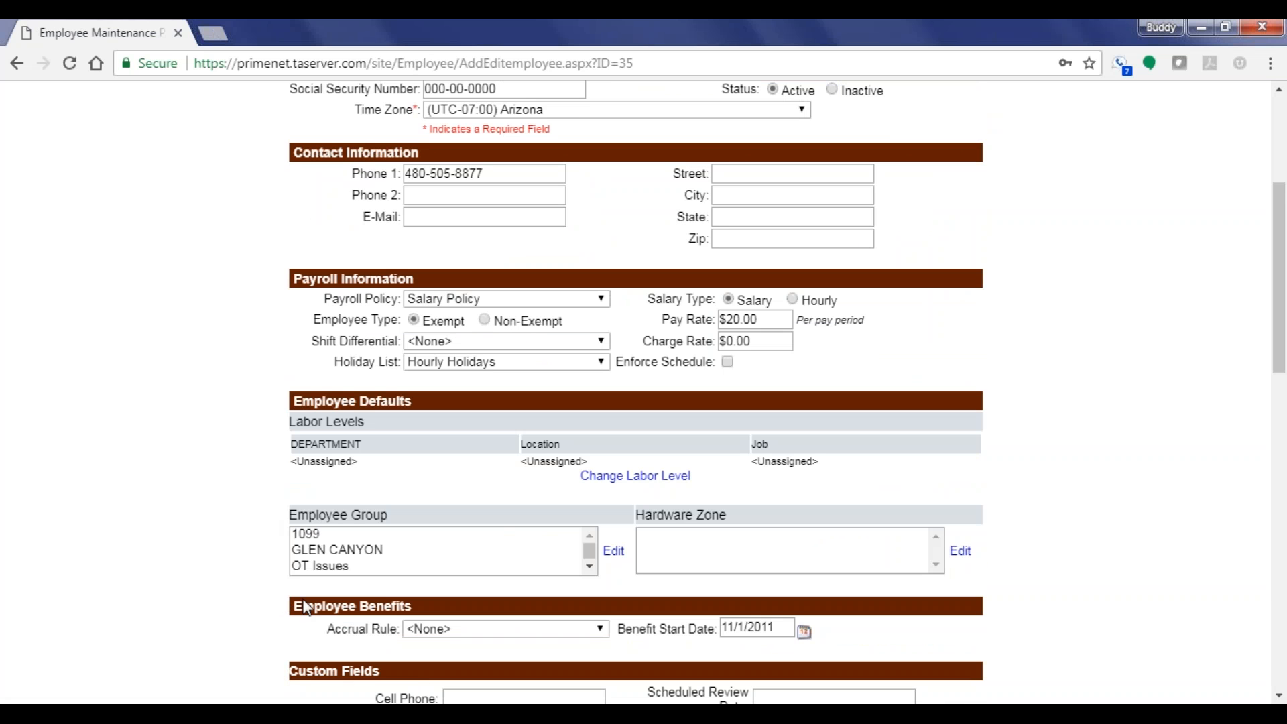
{"action": "left_click", "coordinate": [589, 567]}
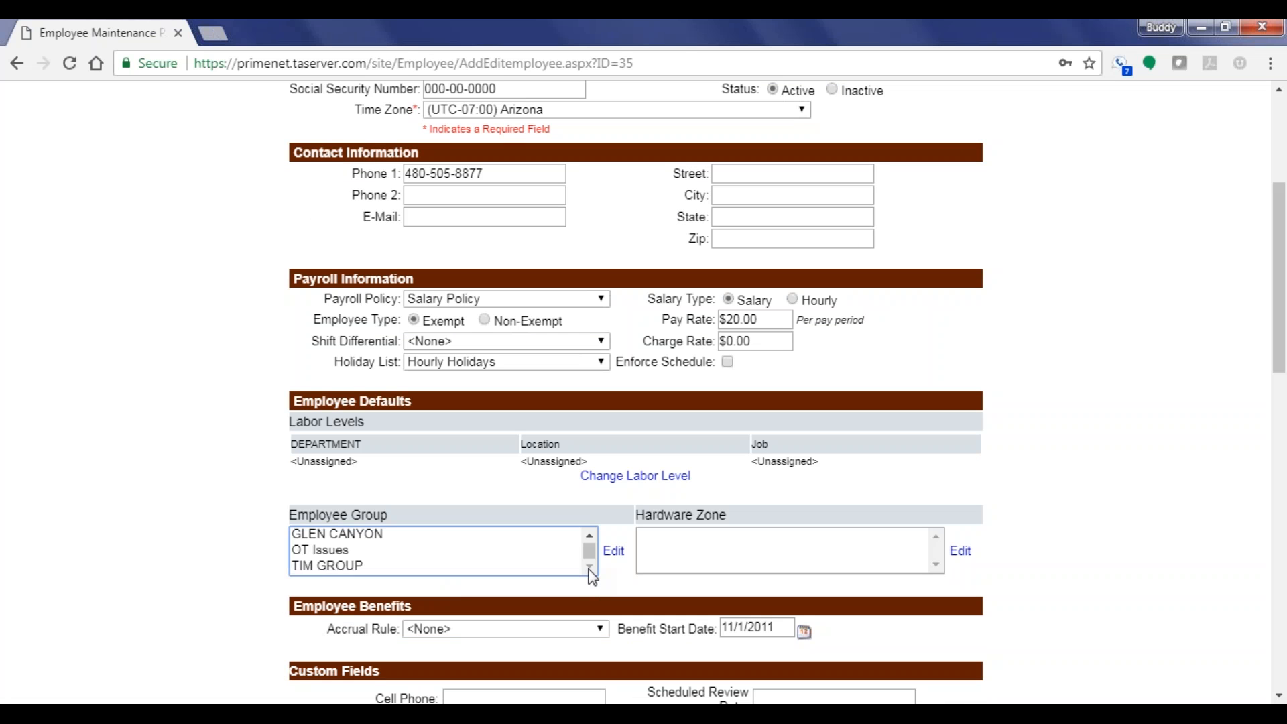
{"action": "scroll", "coordinate": [410, 547], "scroll_direction": "up", "scroll_amount": 1}
{"action": "left_click", "coordinate": [410, 548]}
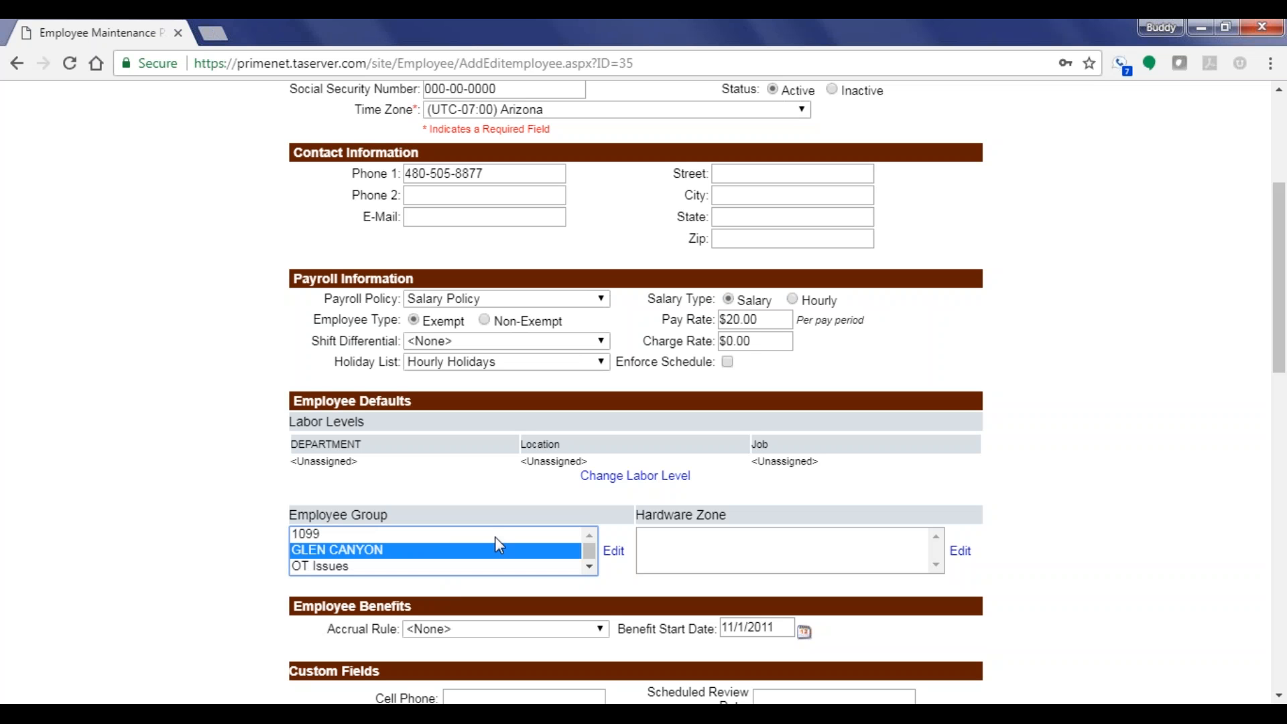
{"action": "left_click", "coordinate": [613, 558]}
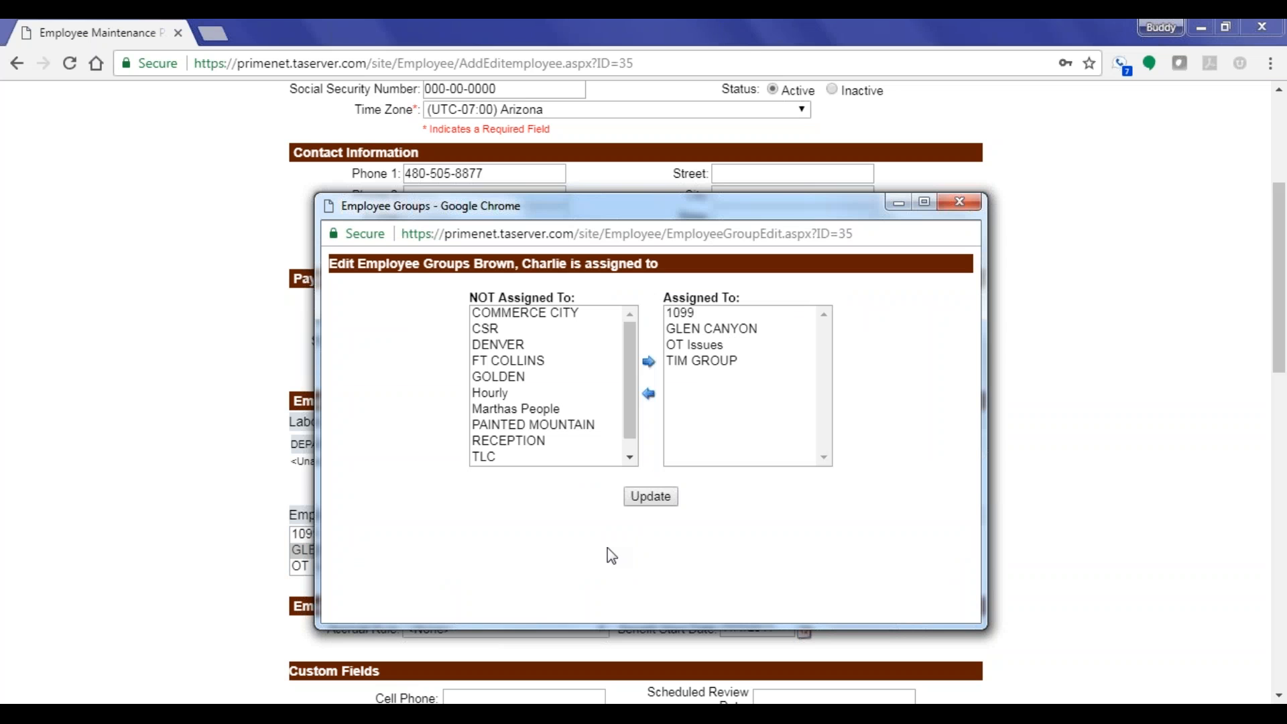
Assign the employee to the Marthas People group, update the groups and apply the employee record
{"action": "left_click", "coordinate": [634, 441]}
{"action": "left_click_drag", "start_coordinate": [632, 437], "coordinate": [631, 399]}
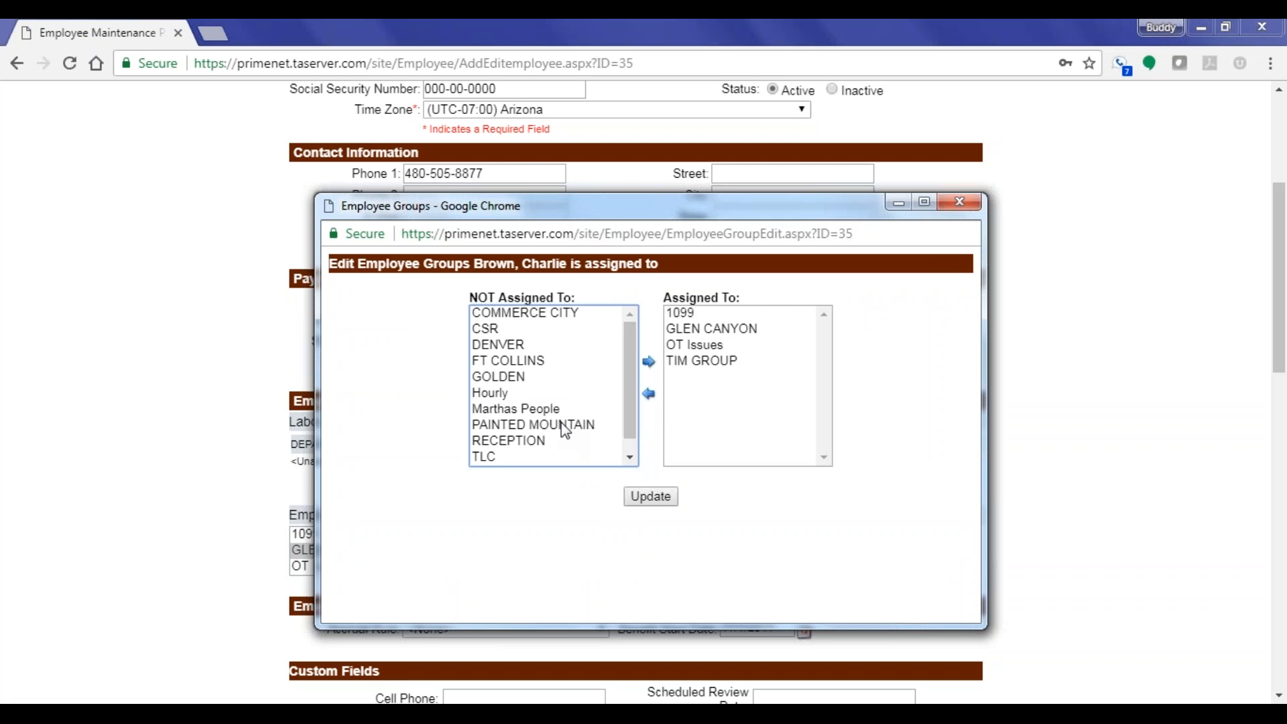
{"action": "left_click", "coordinate": [492, 409]}
{"action": "left_click", "coordinate": [648, 362]}
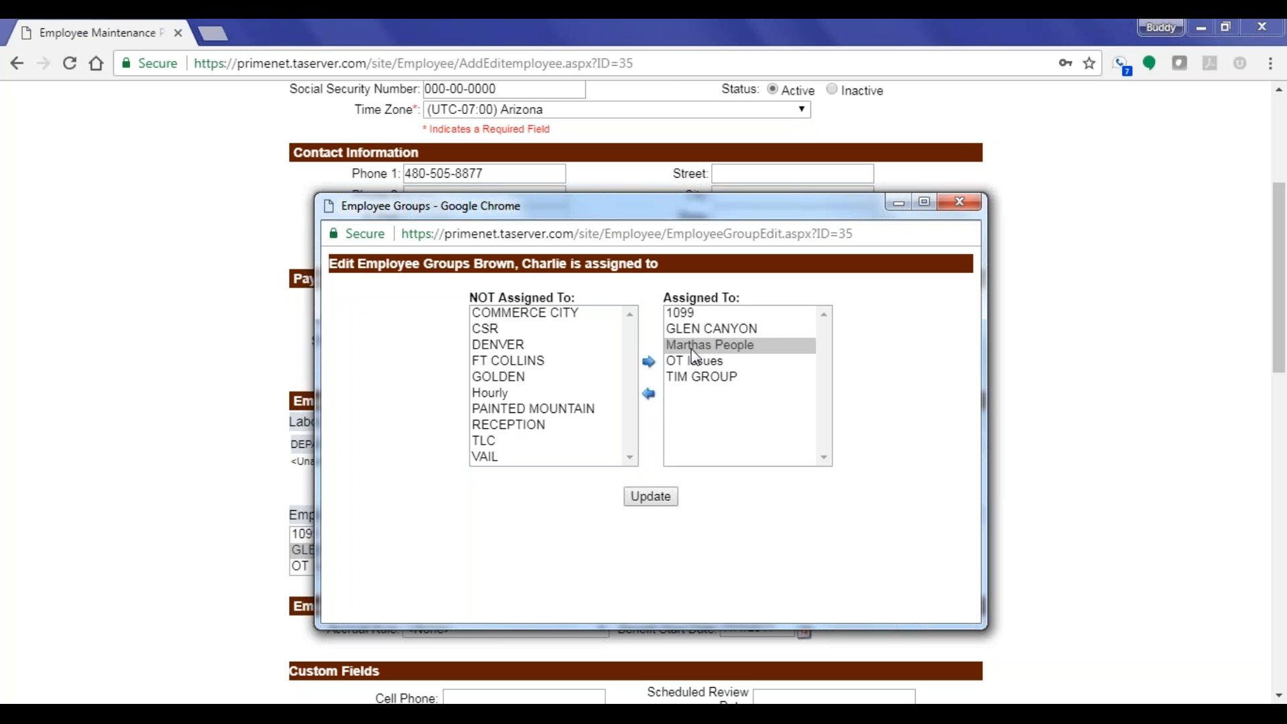
{"action": "left_click", "coordinate": [650, 498]}
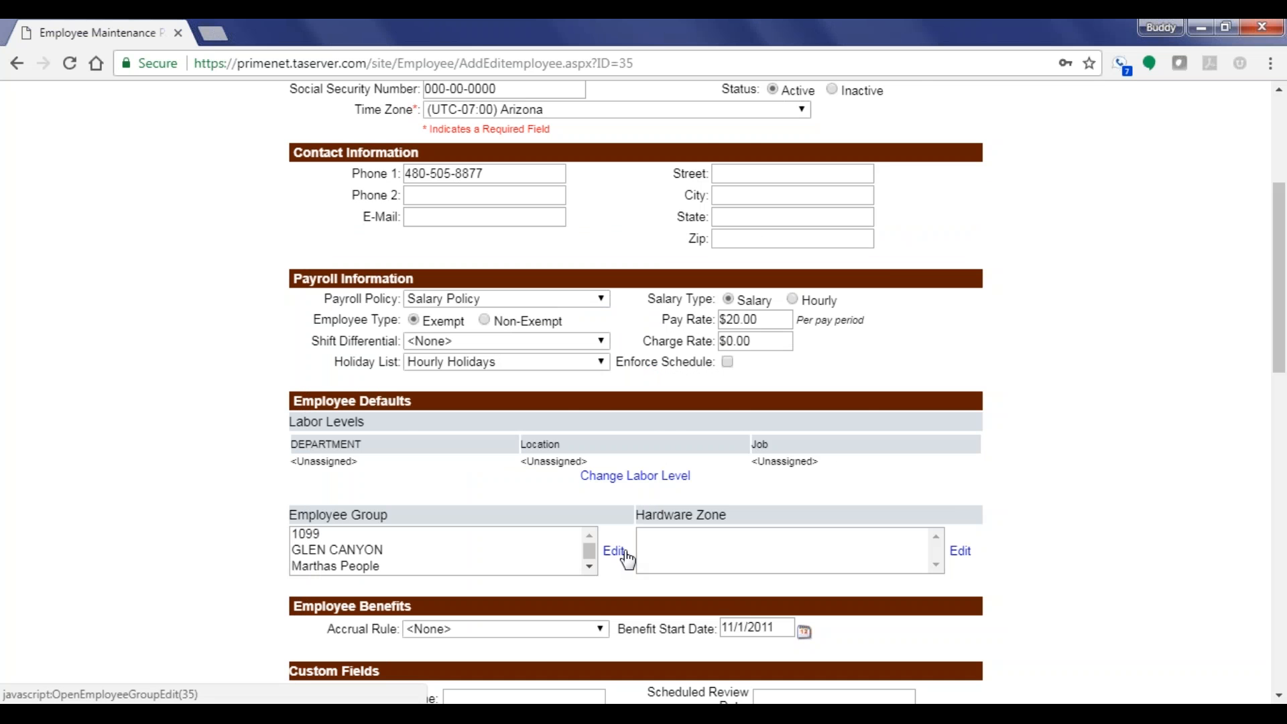
{"action": "scroll", "coordinate": [627, 558], "scroll_direction": "up", "scroll_amount": 4}
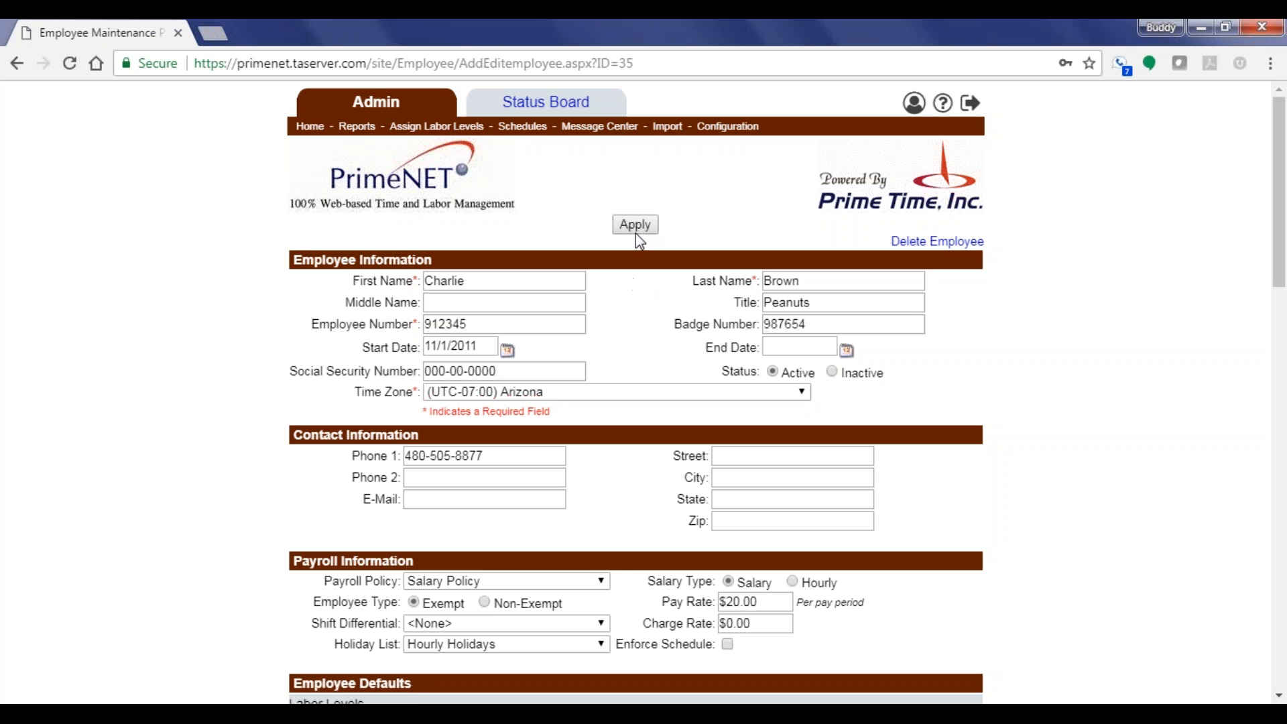
{"action": "left_click", "coordinate": [634, 226]}
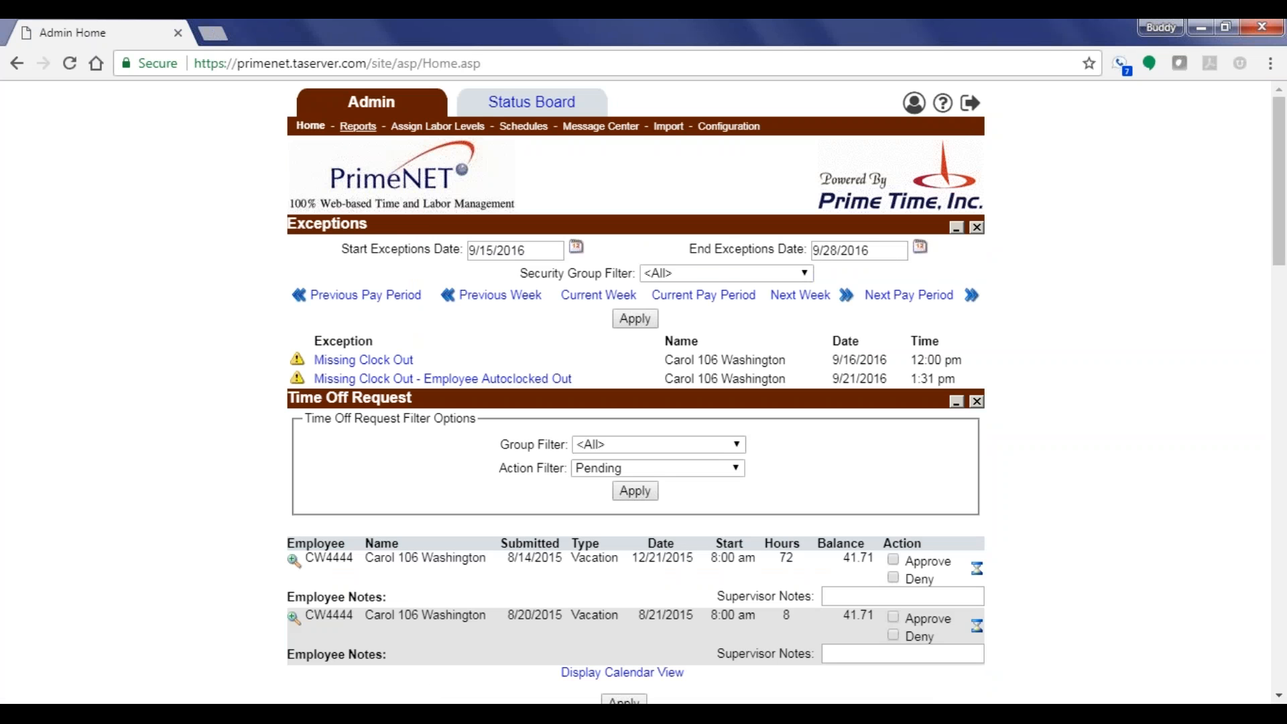
Open the saved Create TimeSheets From Schedules report from the reports page and review its options
{"action": "left_click", "coordinate": [358, 128]}
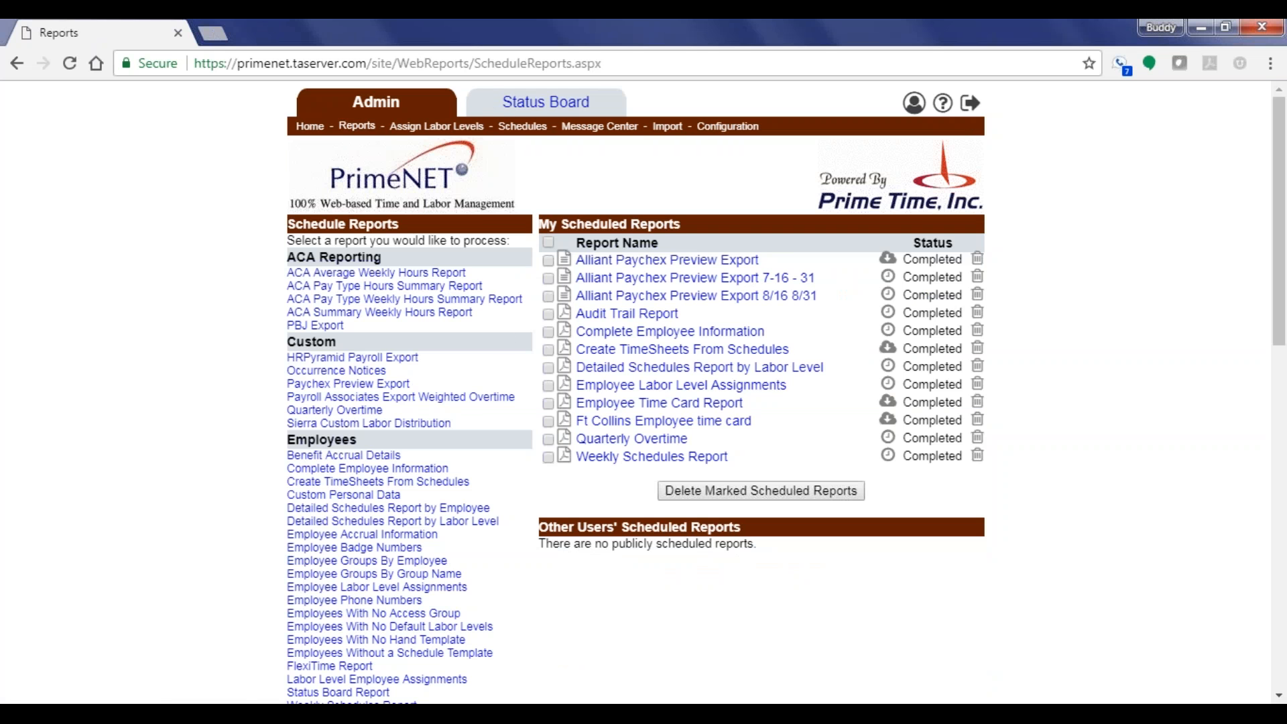
{"action": "left_click_drag", "start_coordinate": [791, 350], "coordinate": [556, 350]}
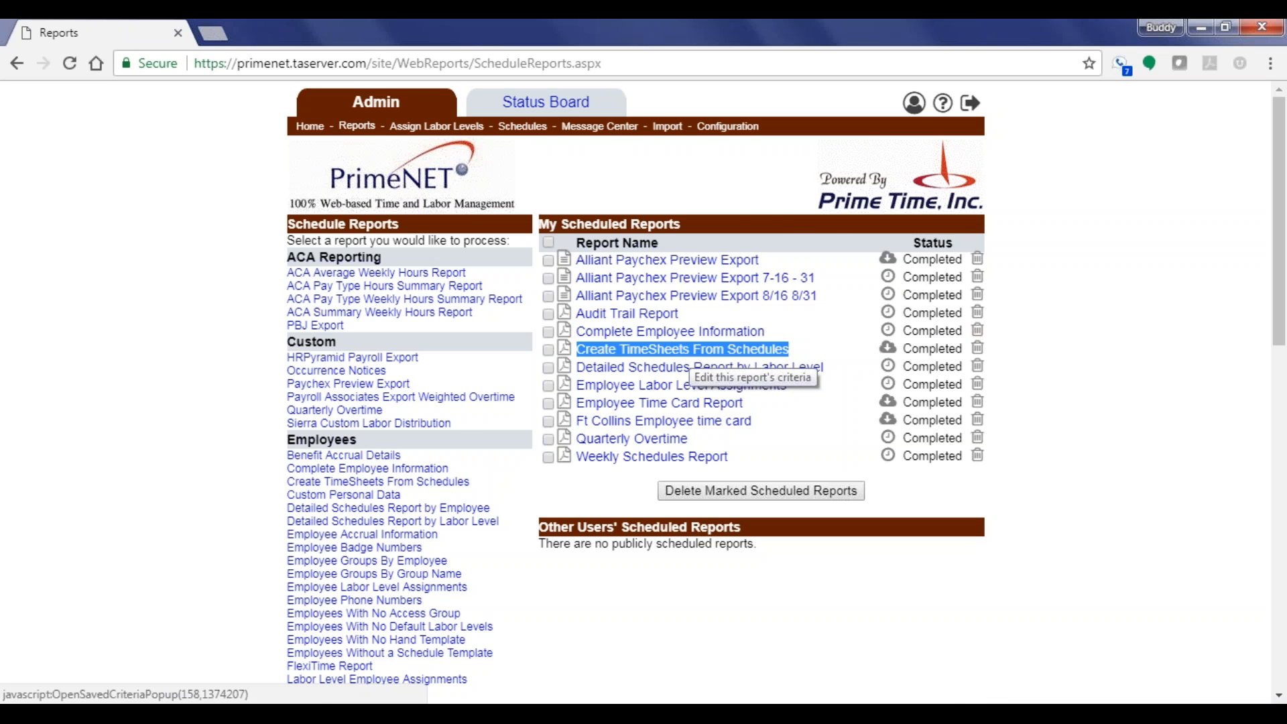
{"action": "left_click", "coordinate": [694, 355]}
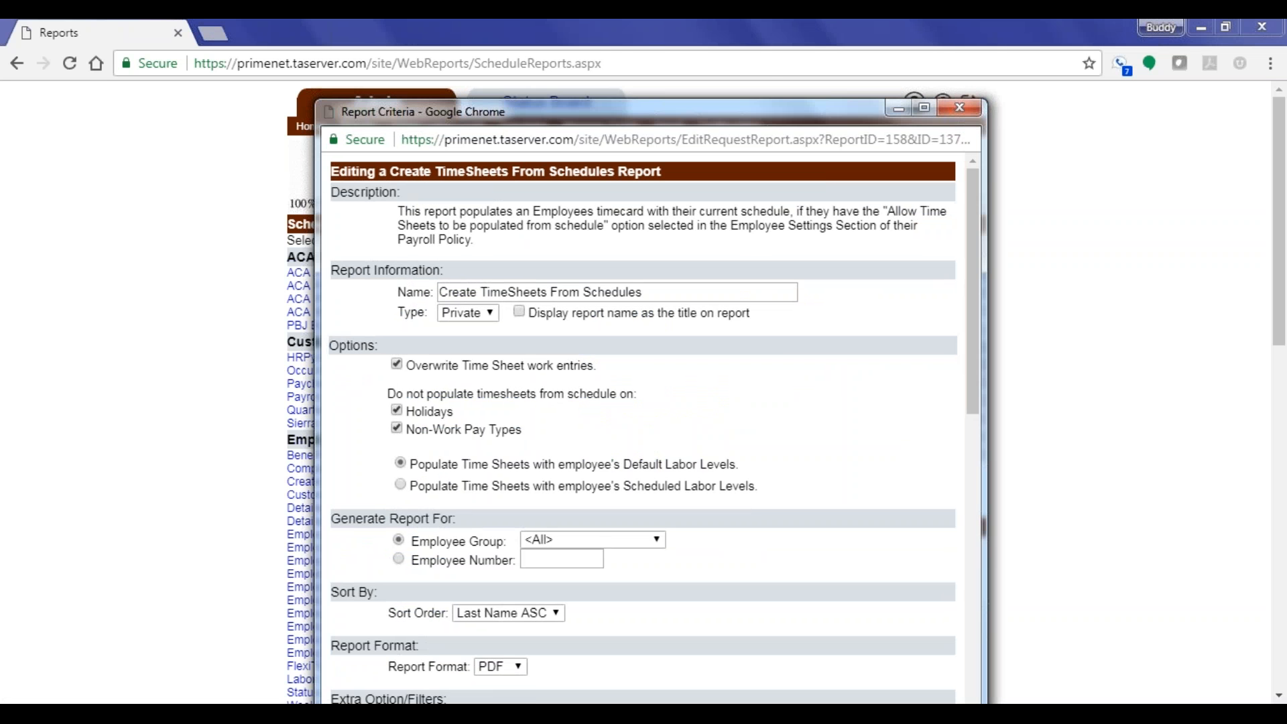
{"action": "scroll", "coordinate": [686, 341], "scroll_direction": "down", "scroll_amount": 3}
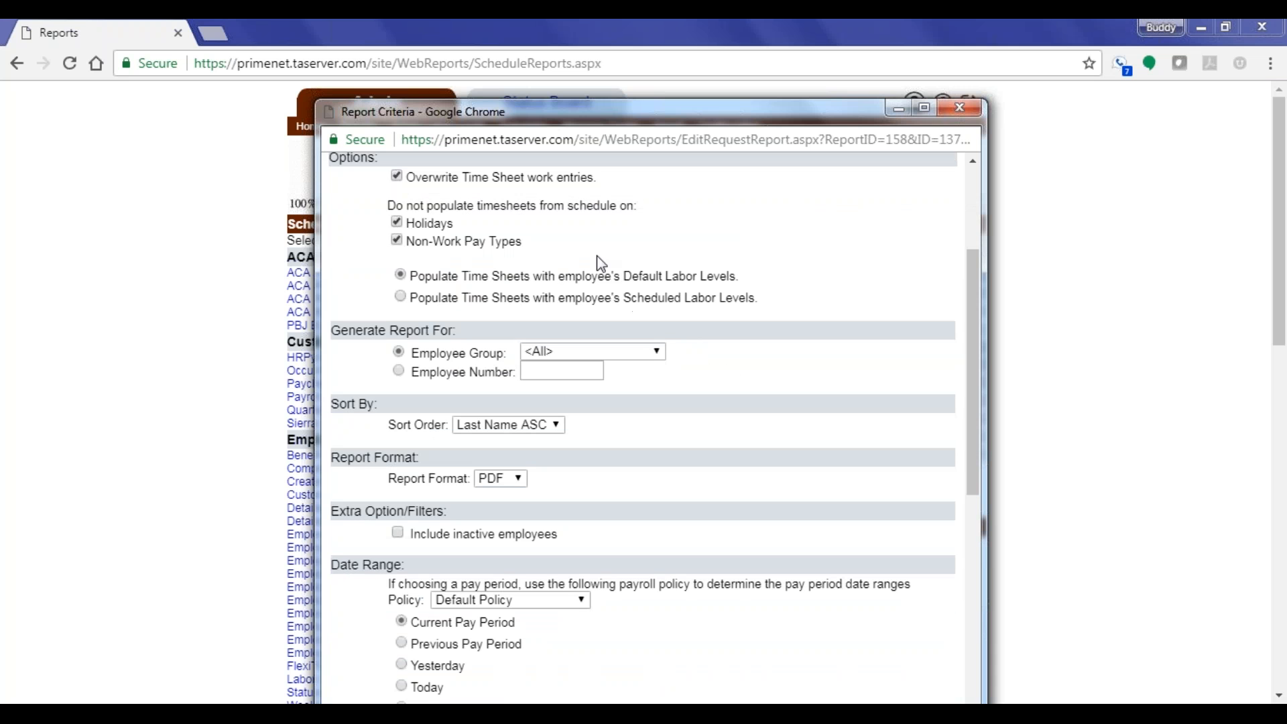
{"action": "scroll", "coordinate": [462, 221], "scroll_direction": "up", "scroll_amount": 2}
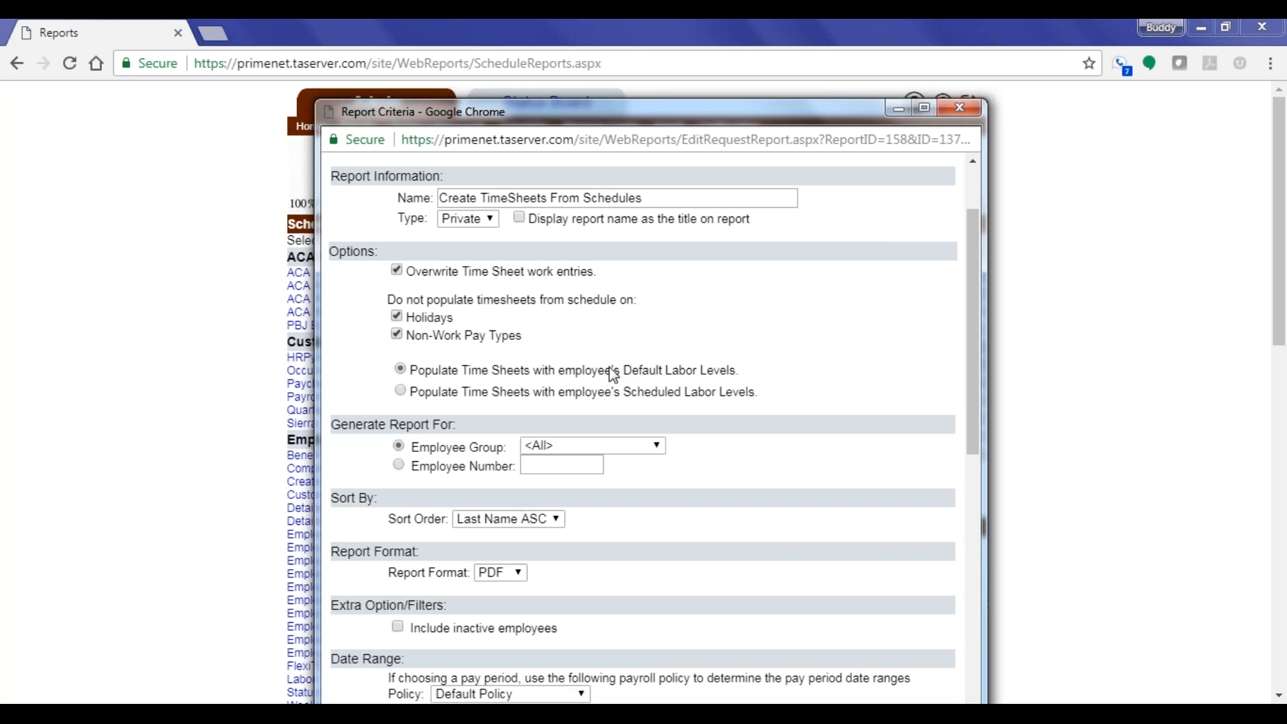
Limit the saved report to the Marthas People employee group
{"action": "scroll", "coordinate": [482, 373], "scroll_direction": "down", "scroll_amount": 3}
{"action": "left_click", "coordinate": [603, 257]}
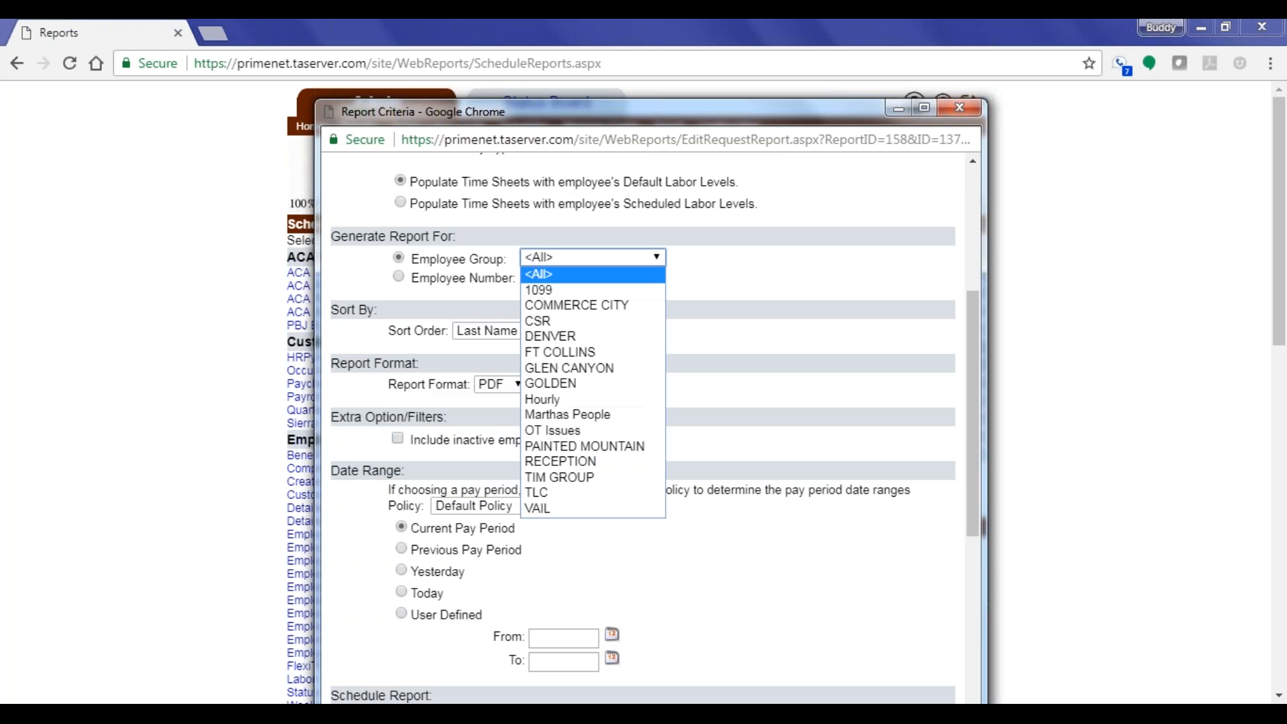
{"action": "left_click", "coordinate": [577, 415]}
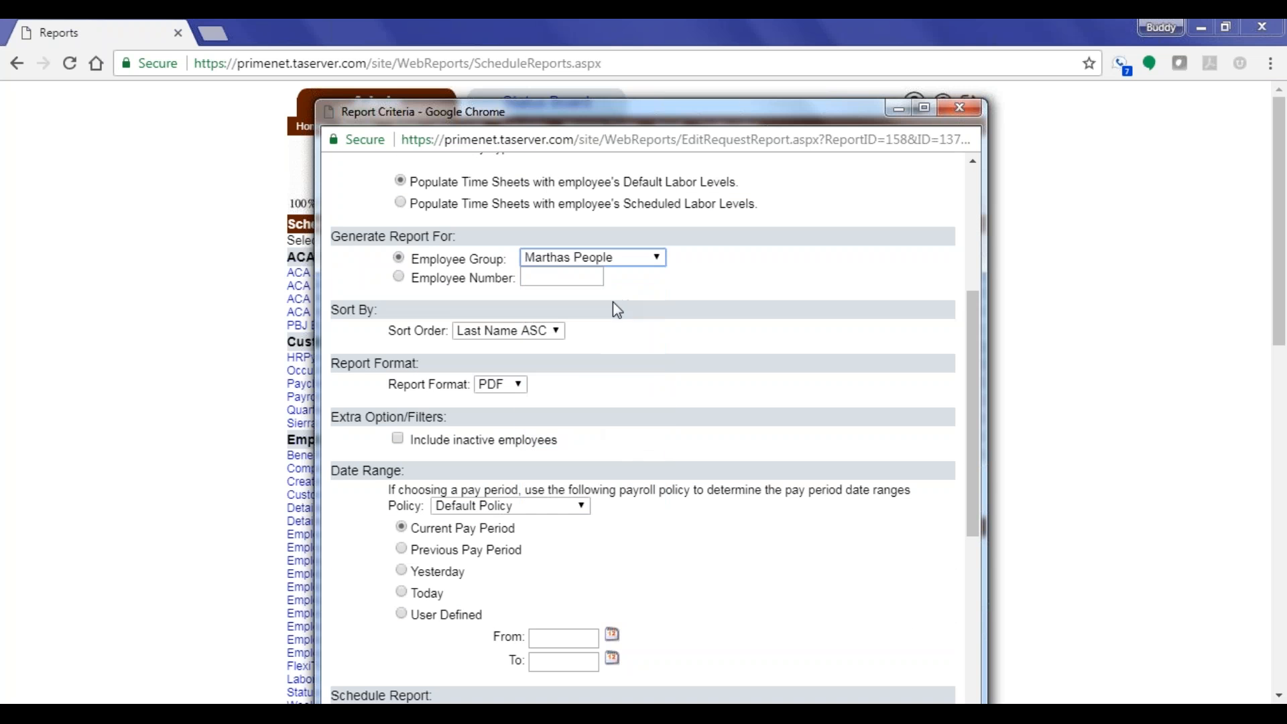
{"action": "scroll", "coordinate": [709, 448], "scroll_direction": "down", "scroll_amount": 1}
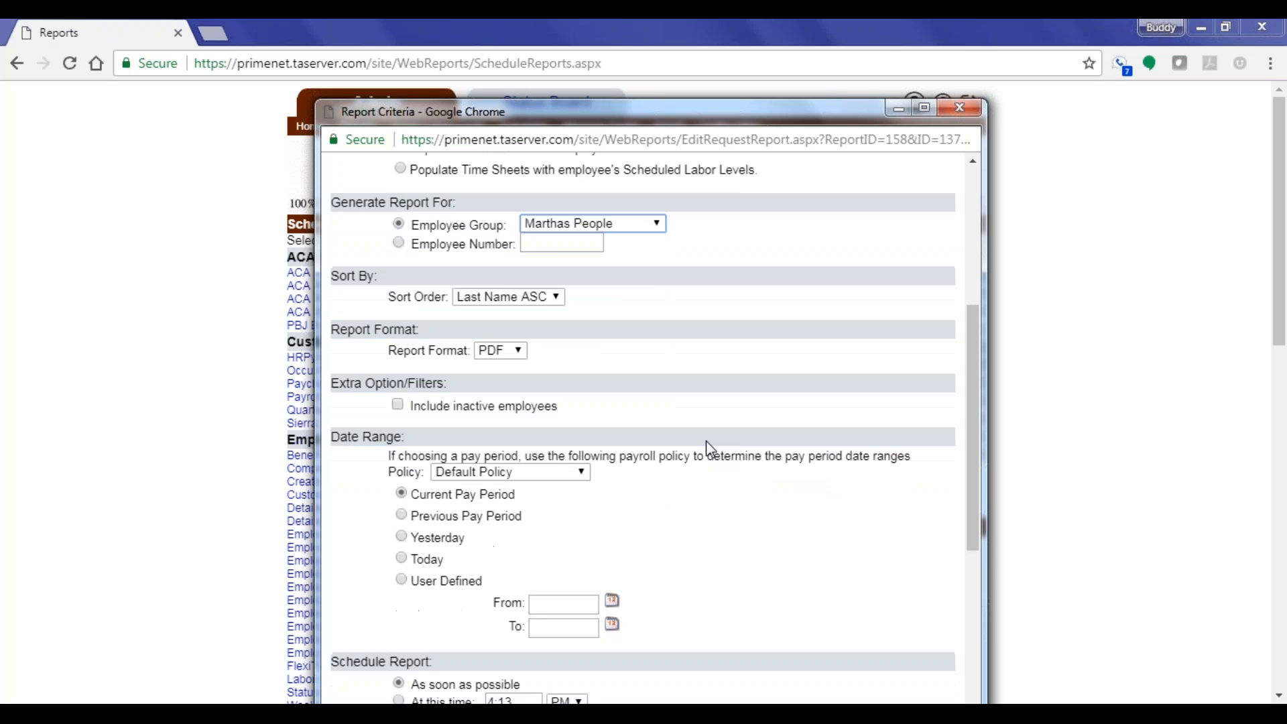
{"action": "scroll", "coordinate": [707, 448], "scroll_direction": "down", "scroll_amount": 4}
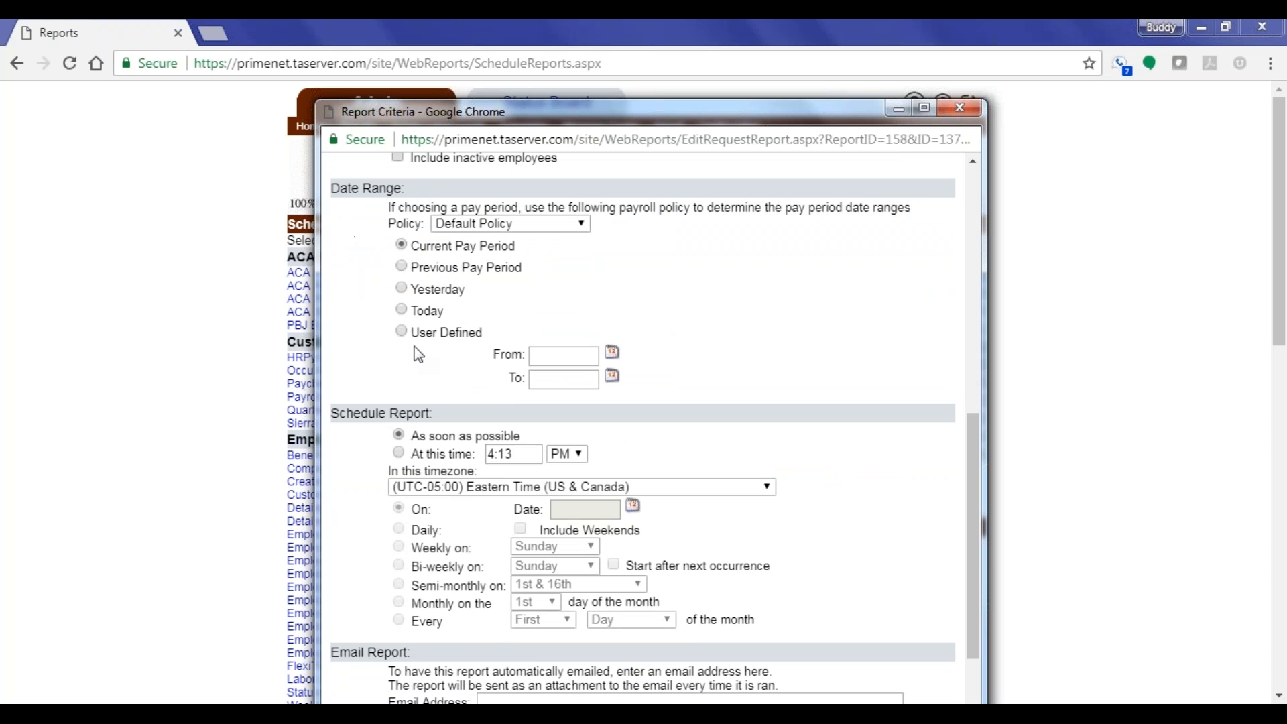
Try the Previous Pay Period date range, return to Current Pay Period and close the saved report without generating it
{"action": "left_click", "coordinate": [400, 266]}
{"action": "scroll", "coordinate": [416, 402], "scroll_direction": "down", "scroll_amount": 2}
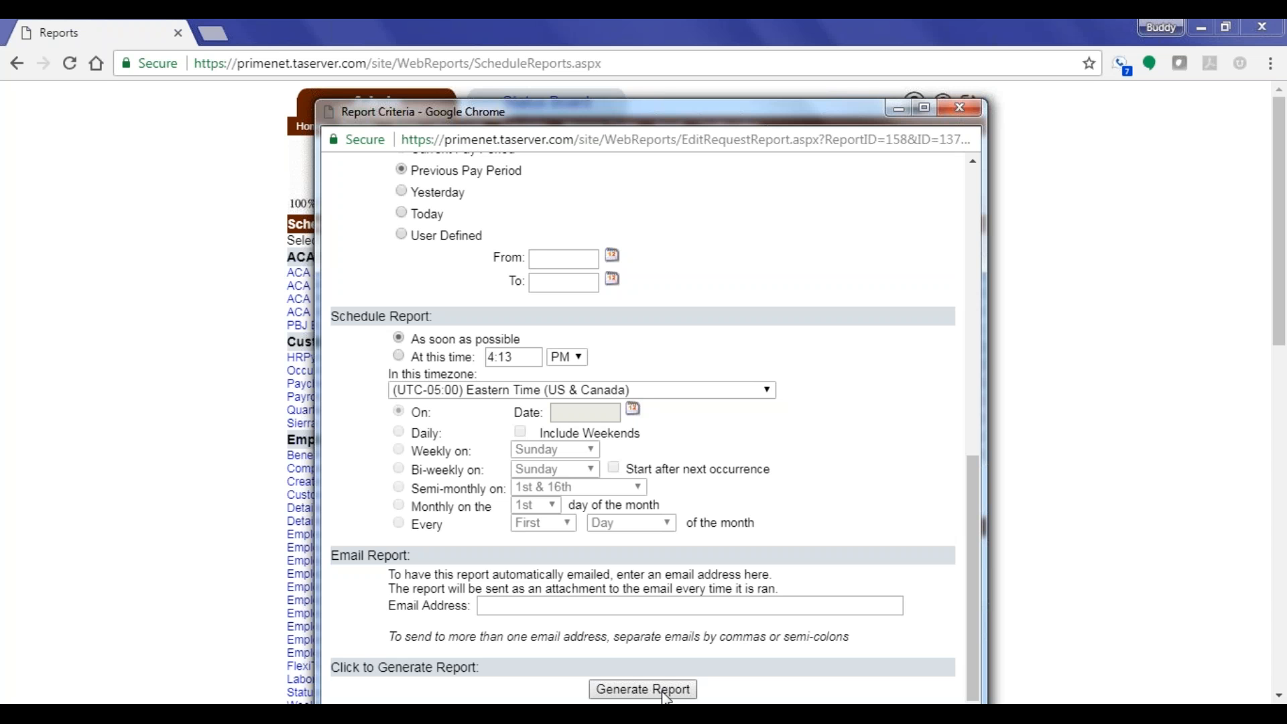
{"action": "scroll", "coordinate": [444, 407], "scroll_direction": "up", "scroll_amount": 2}
{"action": "left_click", "coordinate": [404, 242]}
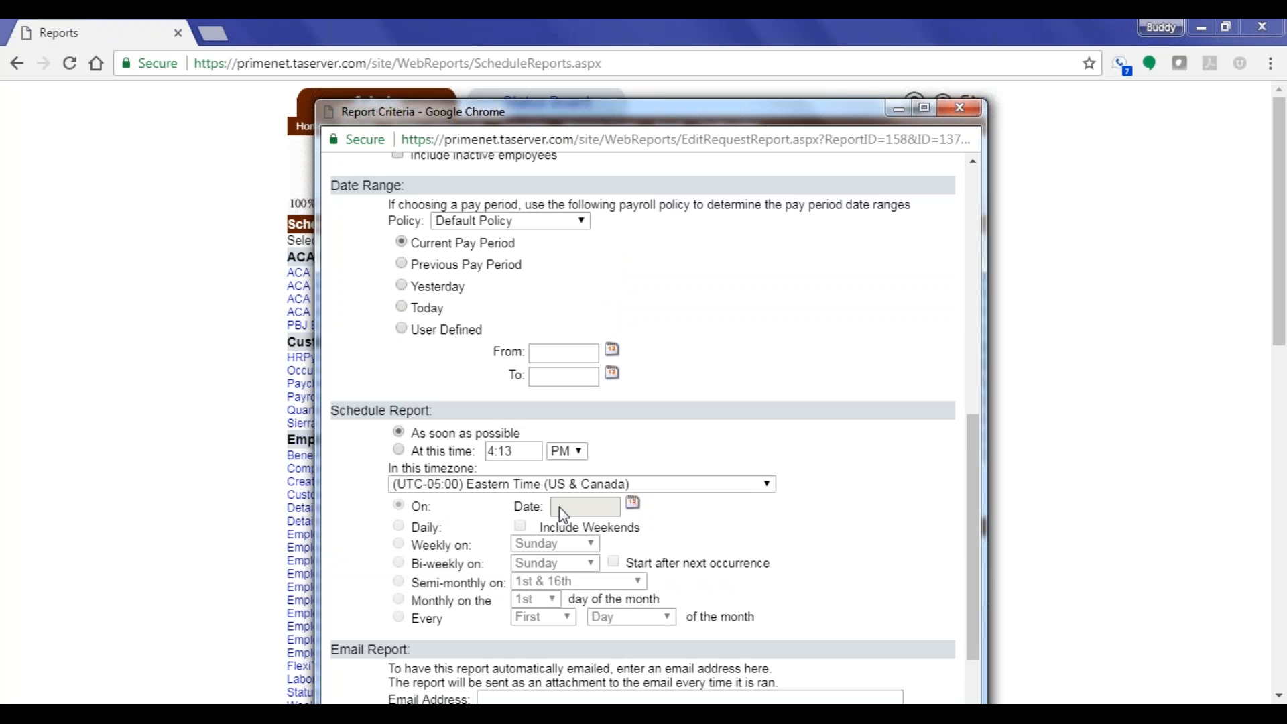
{"action": "scroll", "coordinate": [603, 469], "scroll_direction": "up", "scroll_amount": 10}
{"action": "left_click", "coordinate": [959, 107]}
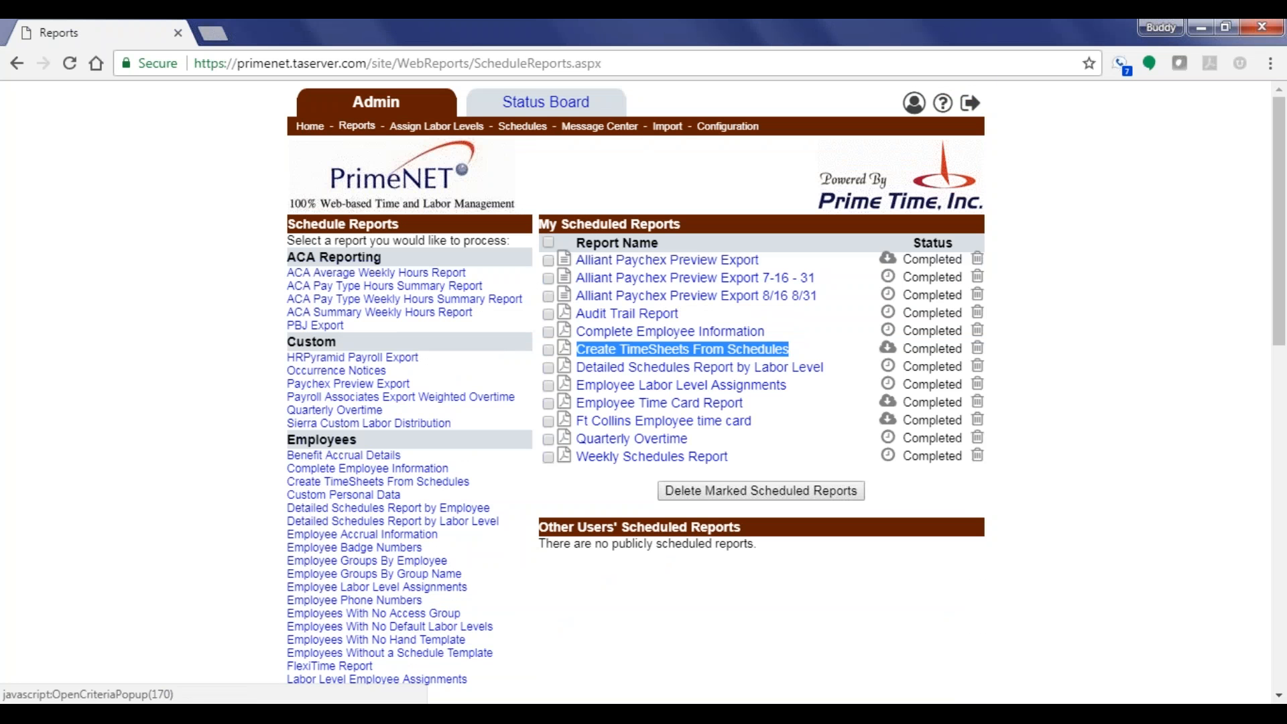
Start a new Create TimeSheets From Schedules report that overwrites work entries and skips holidays and non-work pay types
{"action": "left_click_drag", "start_coordinate": [474, 484], "coordinate": [287, 484]}
{"action": "left_click", "coordinate": [359, 487]}
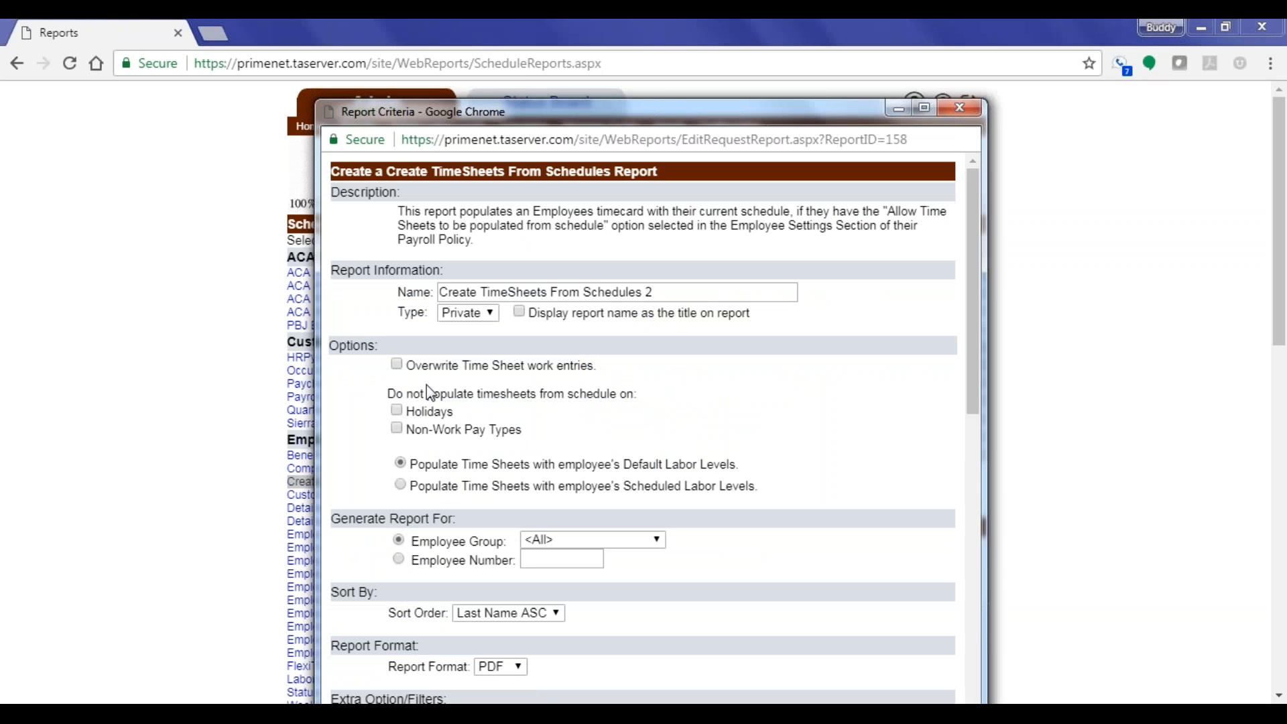
{"action": "left_click", "coordinate": [397, 365]}
{"action": "left_click", "coordinate": [397, 411]}
Set the new report to generate by employee number, leaving the number blank
{"action": "left_click", "coordinate": [400, 560]}
{"action": "left_click", "coordinate": [539, 563]}
{"action": "scroll", "coordinate": [618, 566], "scroll_direction": "down", "scroll_amount": 5}
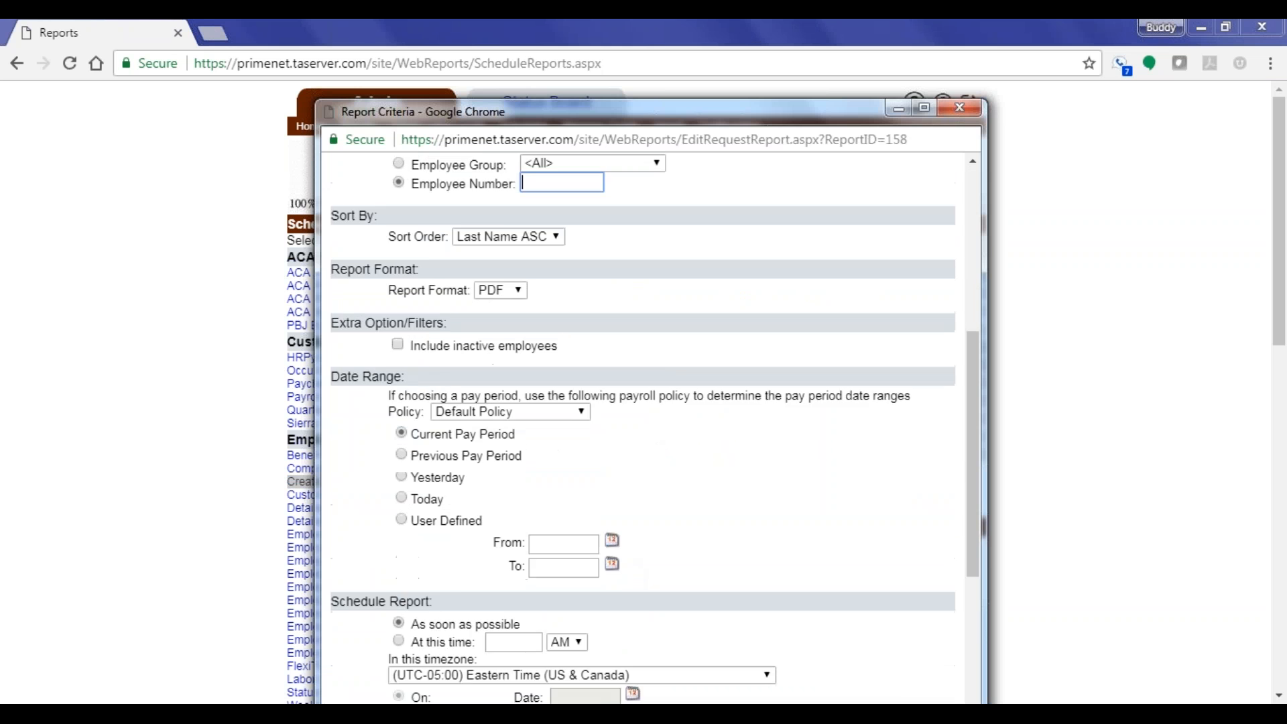
{"action": "scroll", "coordinate": [617, 429], "scroll_direction": "up", "scroll_amount": 3}
{"action": "left_click", "coordinate": [533, 372]}
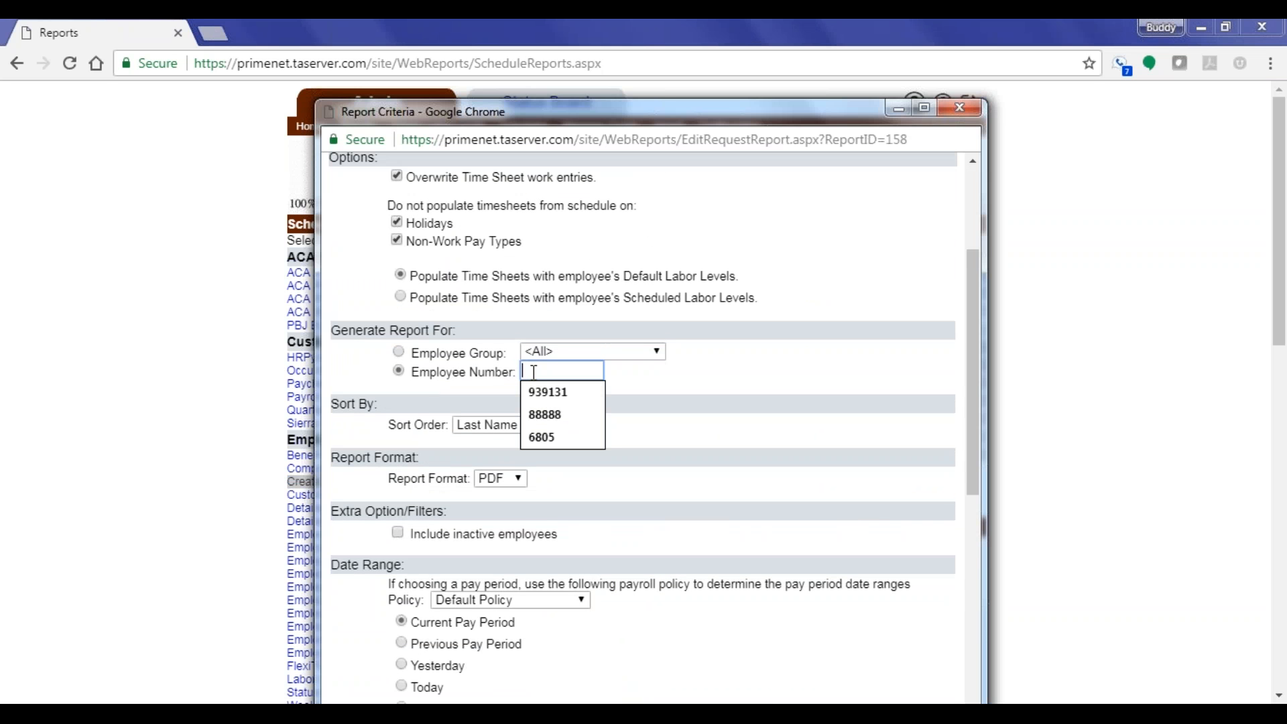
{"action": "key", "text": "Down"}
{"action": "left_click", "coordinate": [681, 368]}
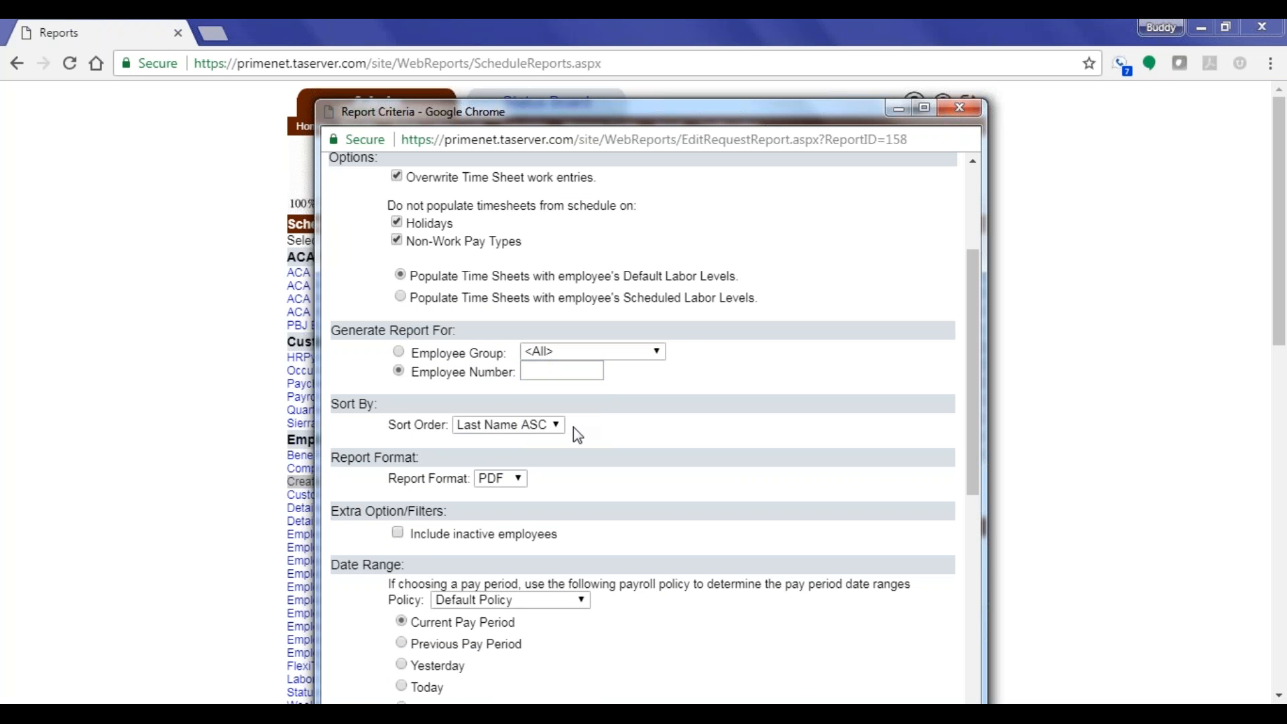
Check the new report's date range, scheduling and email options
{"action": "scroll", "coordinate": [574, 429], "scroll_direction": "down", "scroll_amount": 5}
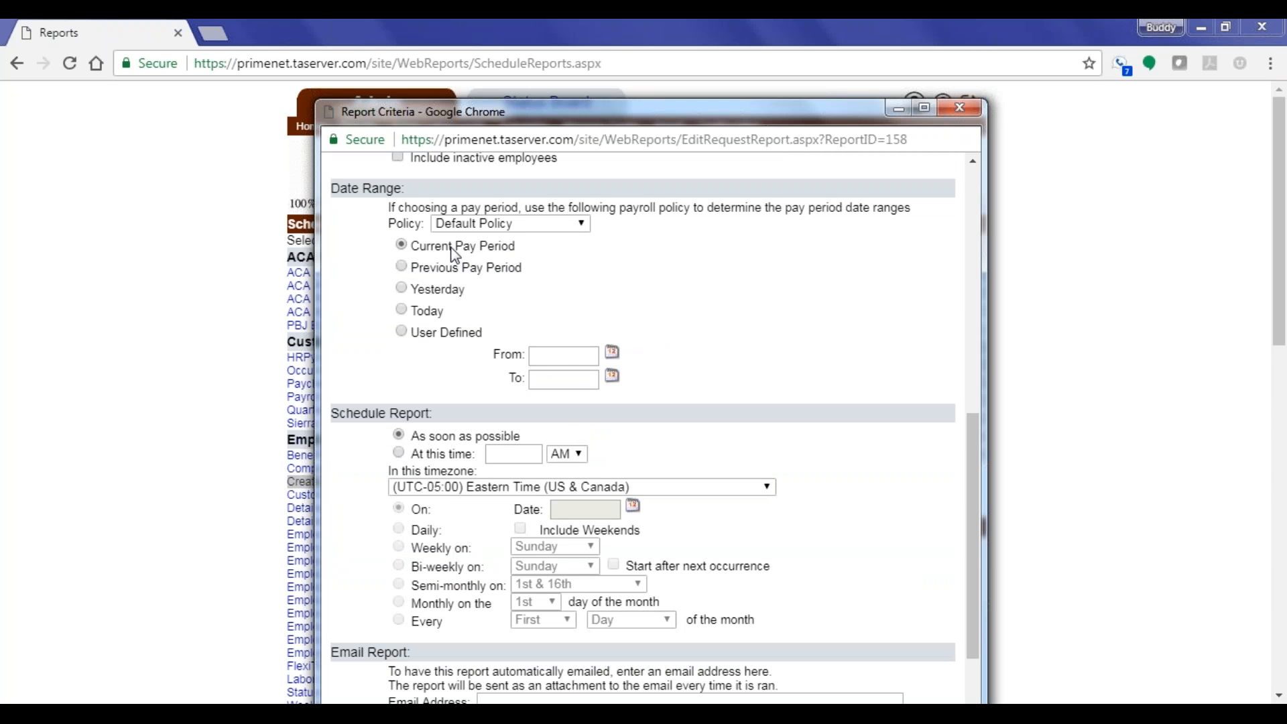
{"action": "left_click", "coordinate": [403, 268]}
{"action": "scroll", "coordinate": [691, 588], "scroll_direction": "down", "scroll_amount": 3}
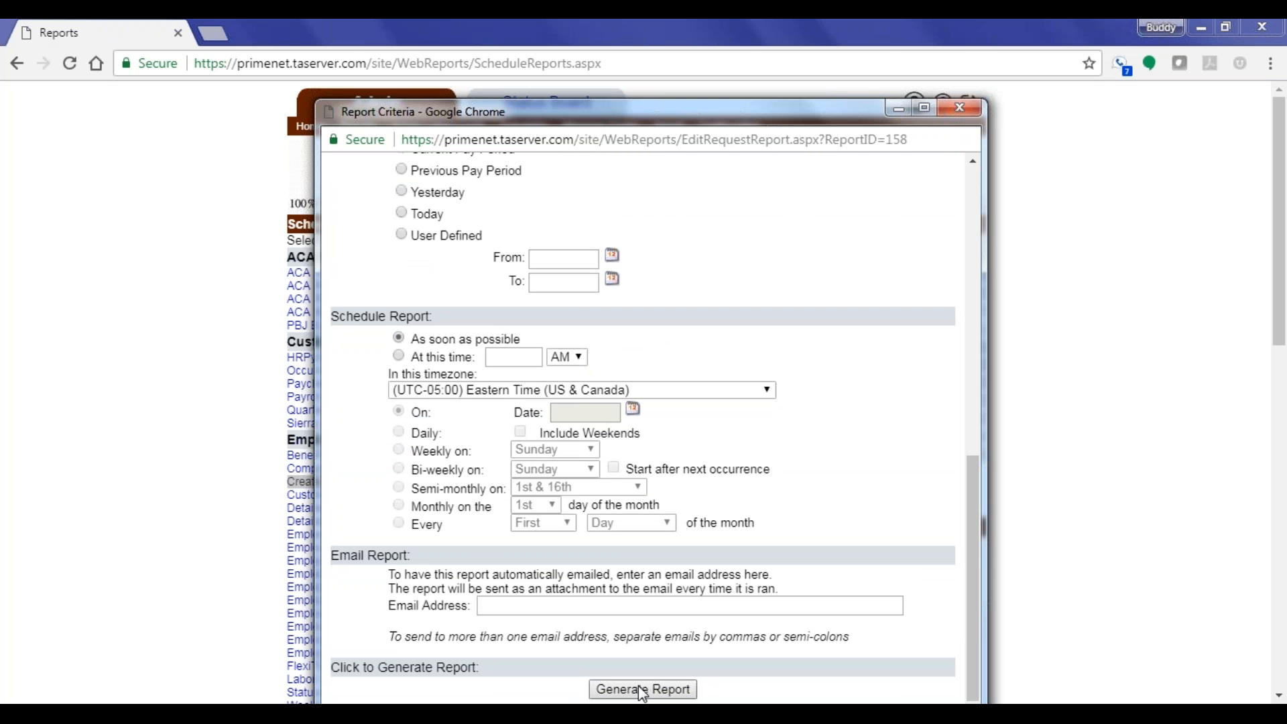
Set the new Create TimeSheets From Schedules 2 report to generate for the Marthas People employee group
{"action": "scroll", "coordinate": [681, 540], "scroll_direction": "up", "scroll_amount": 10}
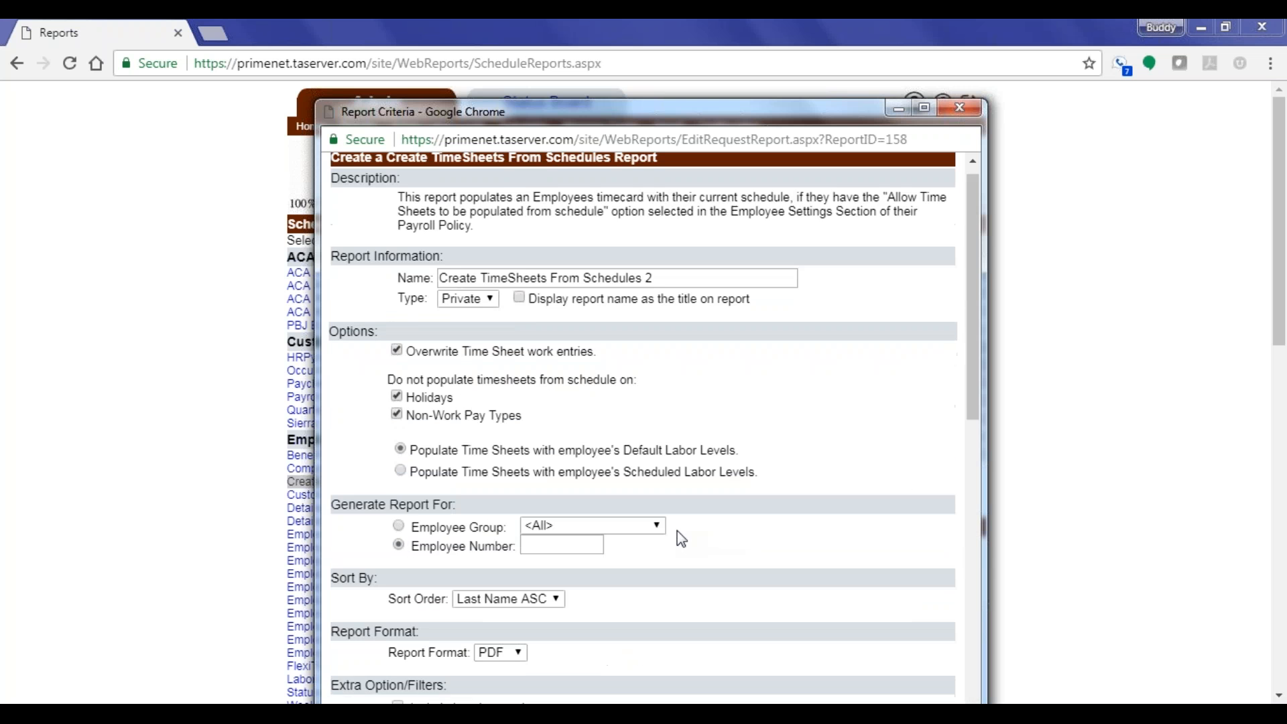
{"action": "scroll", "coordinate": [681, 540], "scroll_direction": "down", "scroll_amount": 5}
{"action": "scroll", "coordinate": [670, 528], "scroll_direction": "up", "scroll_amount": 1}
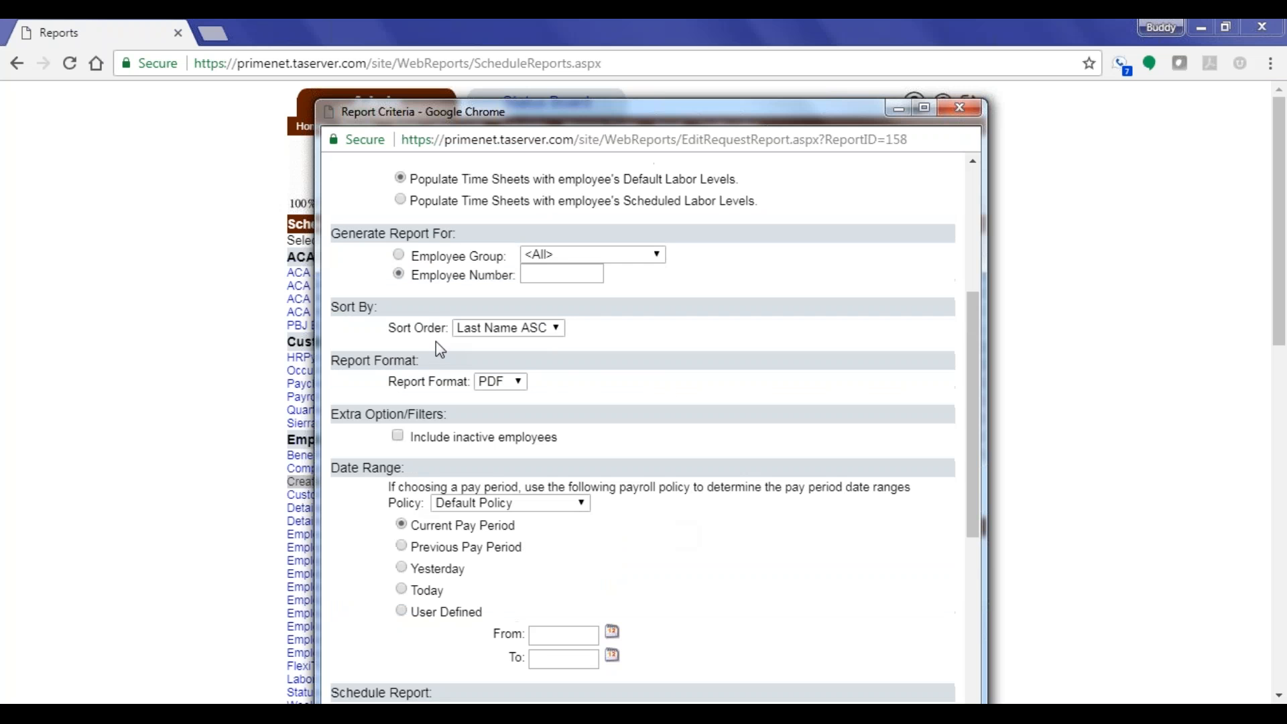
{"action": "left_click", "coordinate": [399, 254]}
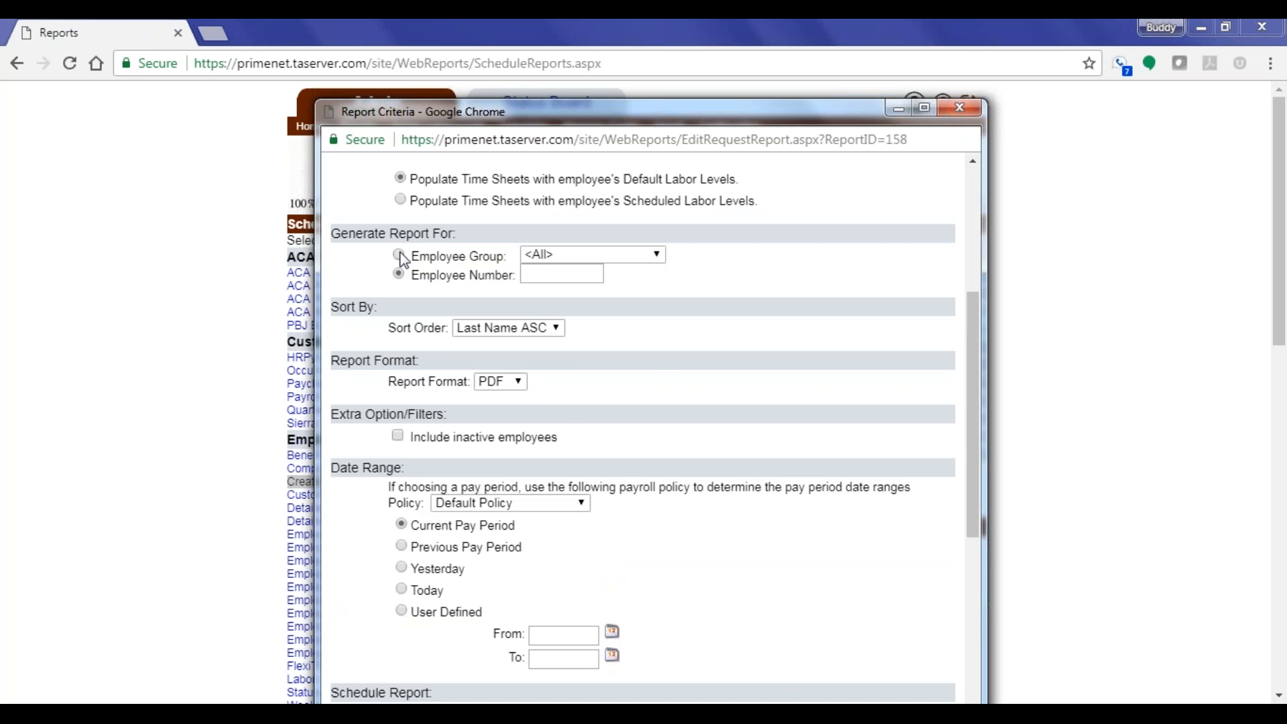
{"action": "left_click", "coordinate": [607, 255]}
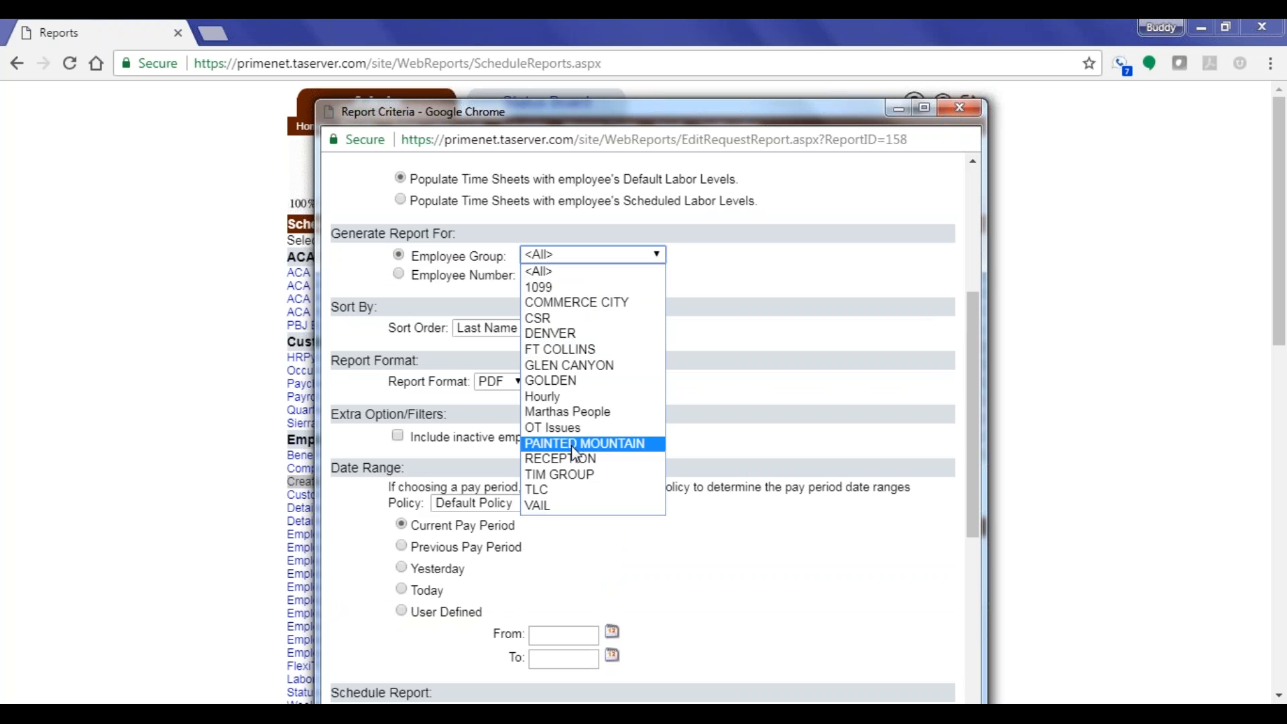
{"action": "left_click", "coordinate": [568, 411]}
Review the new report's remaining criteria and generate it as soon as possible
{"action": "scroll", "coordinate": [701, 552], "scroll_direction": "down", "scroll_amount": 5}
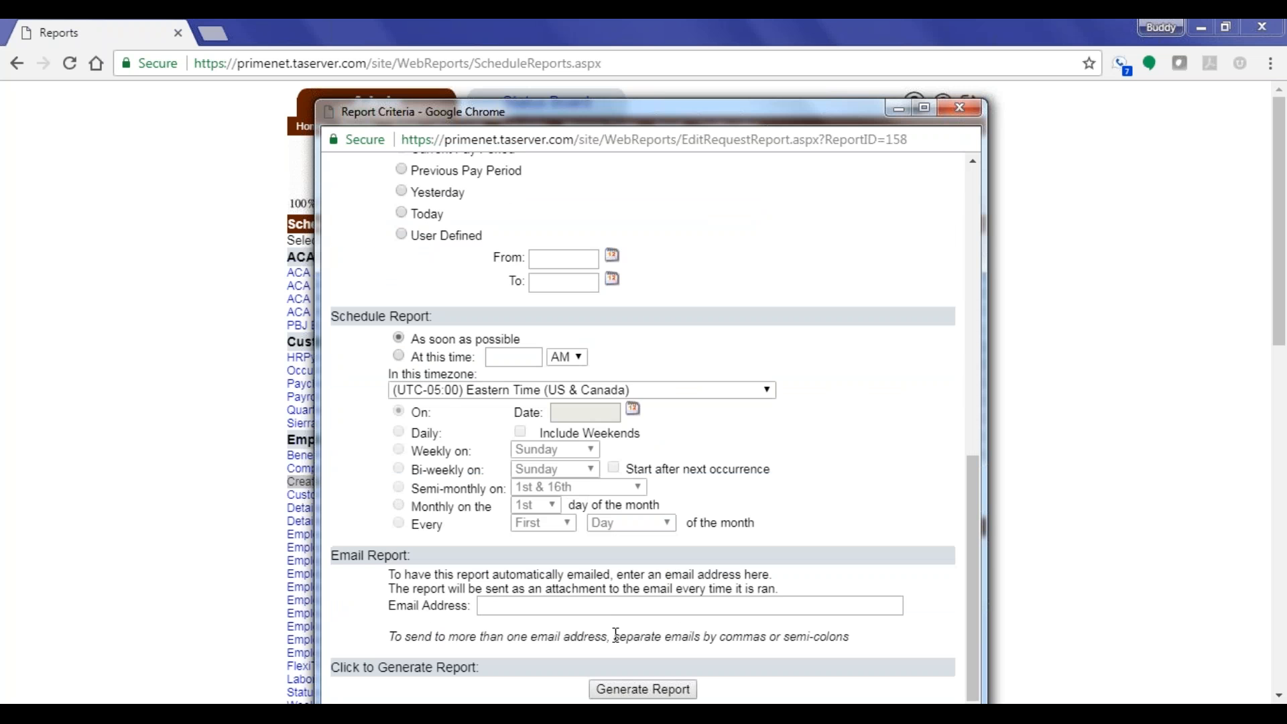
{"action": "scroll", "coordinate": [480, 511], "scroll_direction": "up", "scroll_amount": 6}
{"action": "scroll", "coordinate": [564, 627], "scroll_direction": "down", "scroll_amount": 6}
{"action": "scroll", "coordinate": [647, 694], "scroll_direction": "down", "scroll_amount": 1}
{"action": "left_click", "coordinate": [648, 691]}
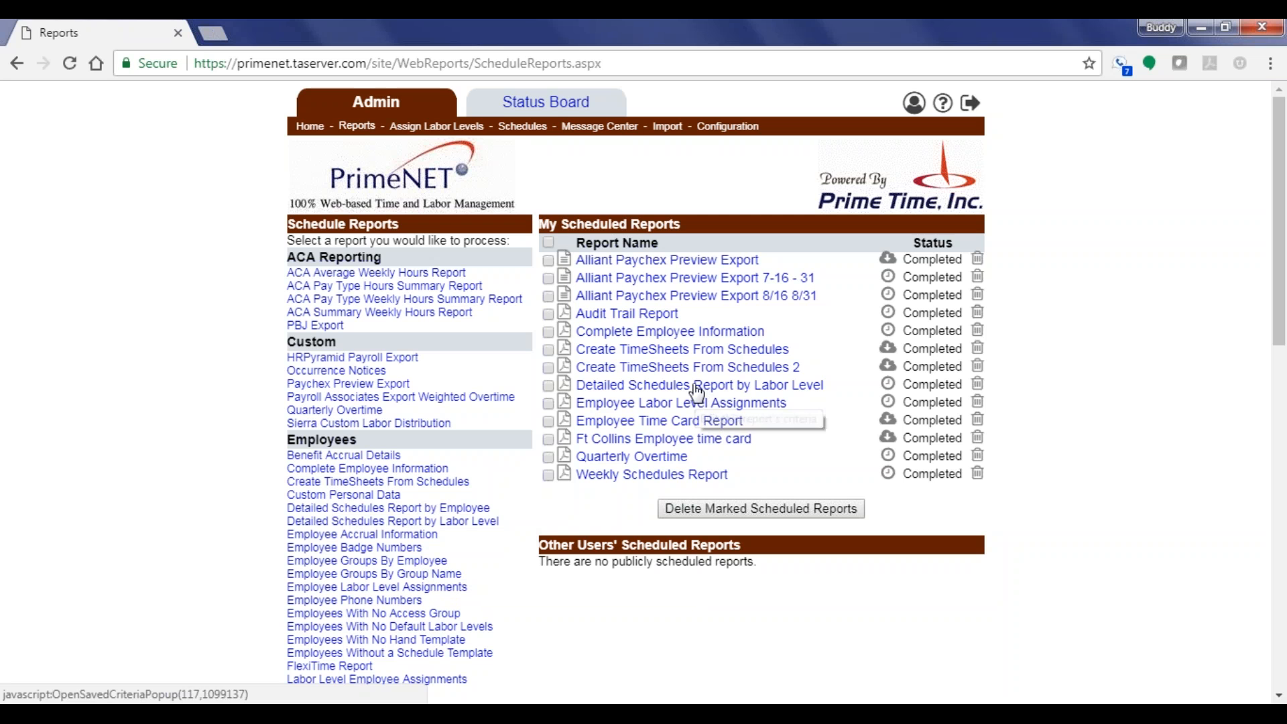
Schedule the saved Create TimeSheets From Schedules report to run weekly on Sunday at 4:13 PM and submit it
{"action": "left_click", "coordinate": [697, 350]}
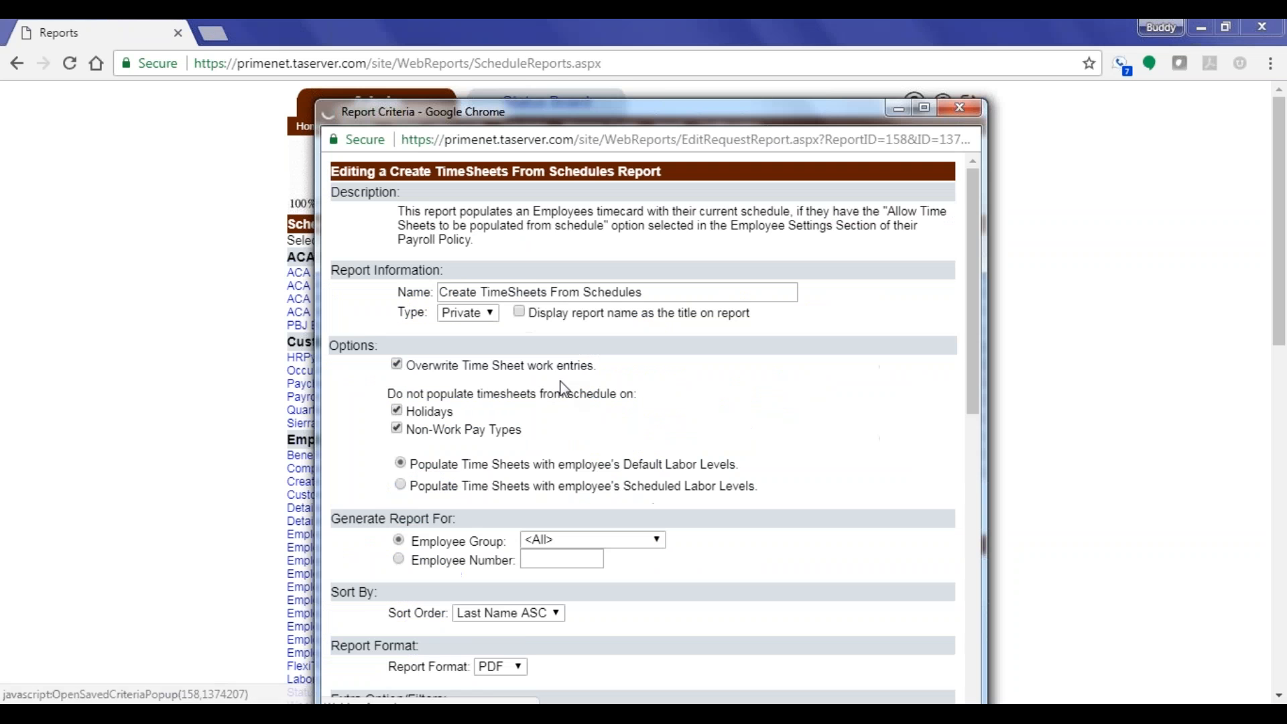
{"action": "scroll", "coordinate": [441, 492], "scroll_direction": "down", "scroll_amount": 10}
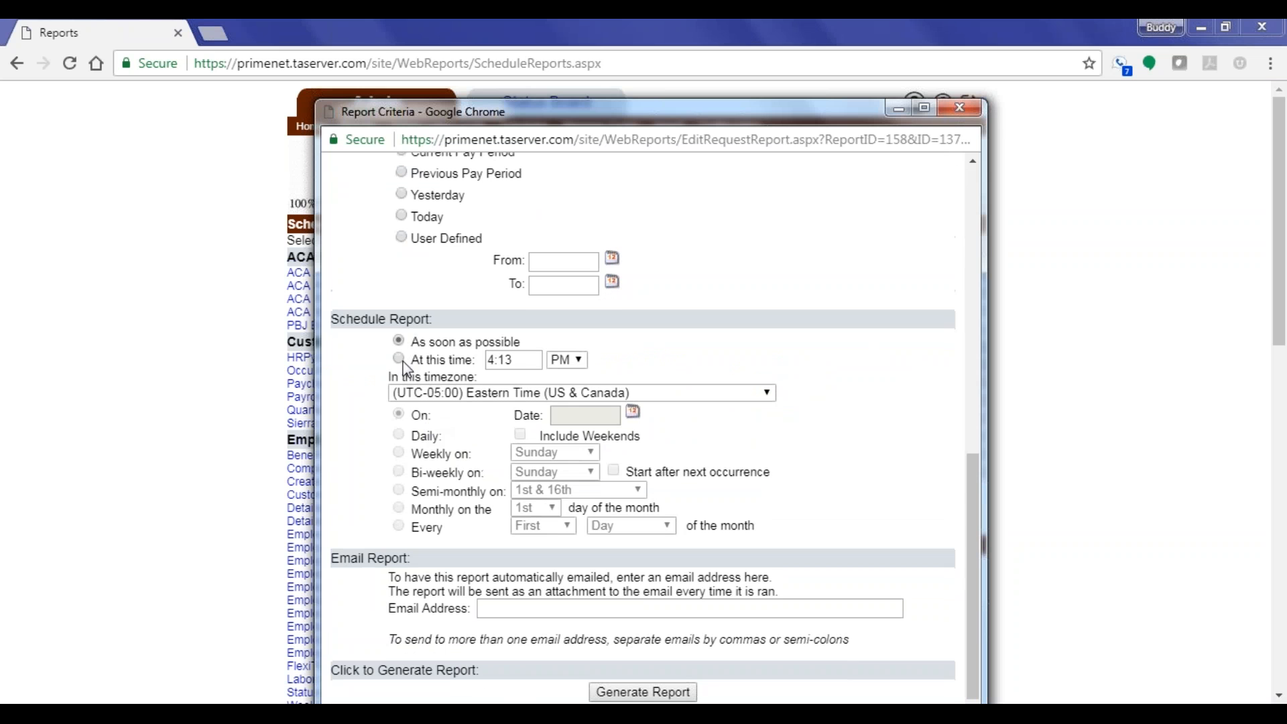
{"action": "left_click", "coordinate": [399, 359]}
{"action": "left_click", "coordinate": [399, 452]}
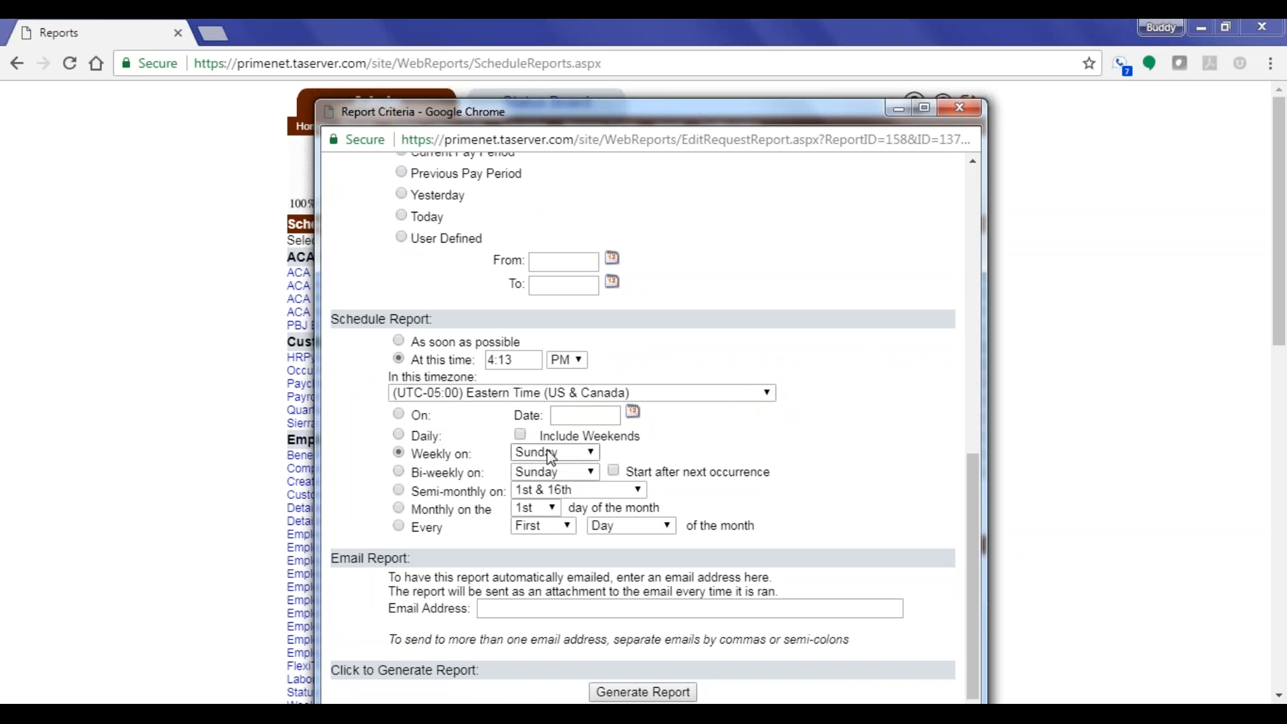
{"action": "scroll", "coordinate": [448, 560], "scroll_direction": "down", "scroll_amount": 1}
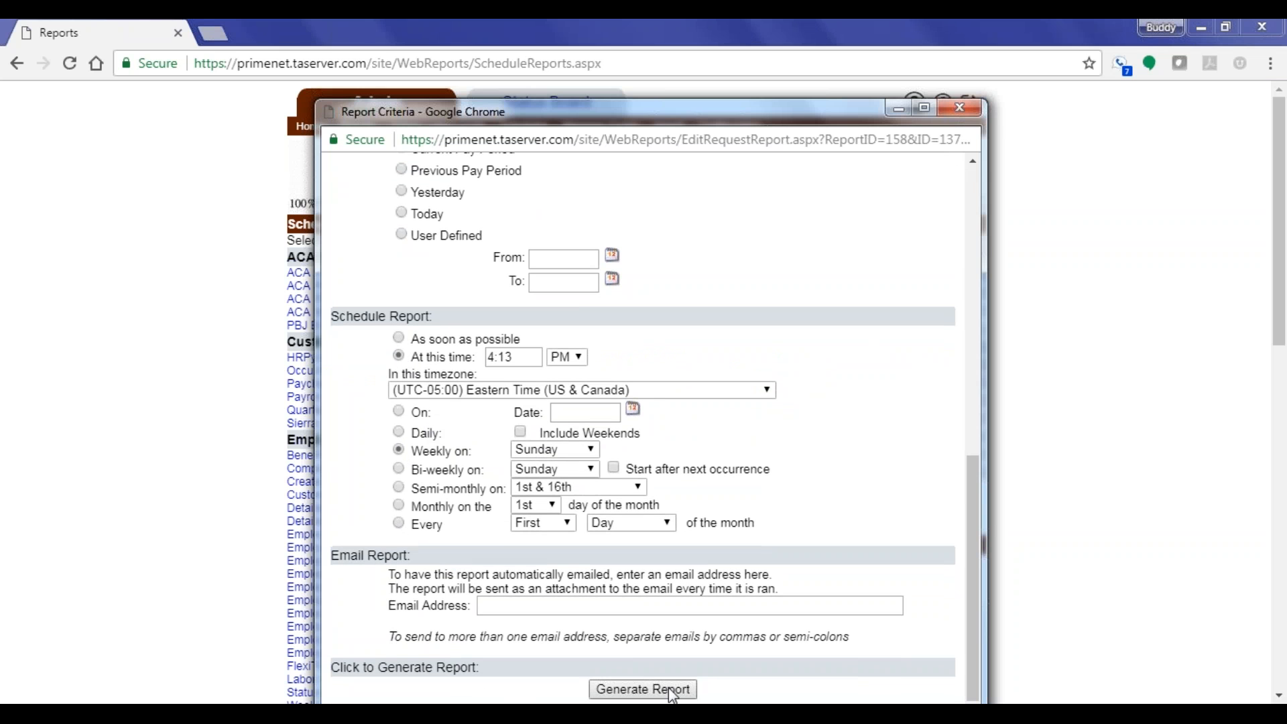
{"action": "scroll", "coordinate": [496, 461], "scroll_direction": "up", "scroll_amount": 3}
{"action": "scroll", "coordinate": [490, 459], "scroll_direction": "down", "scroll_amount": 3}
{"action": "left_click", "coordinate": [601, 689]}
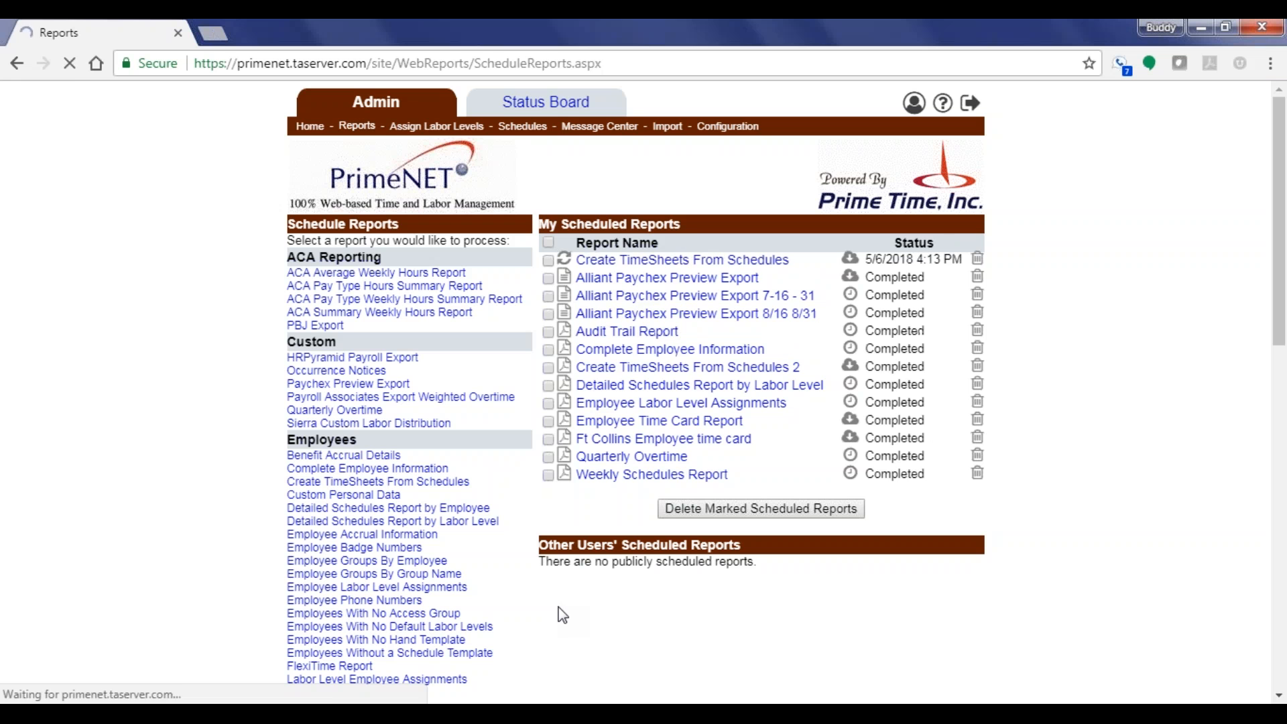
Reopen the scheduled Create TimeSheets From Schedules report and generate it again with the same criteria
{"action": "left_click", "coordinate": [741, 268]}
{"action": "scroll", "coordinate": [525, 513], "scroll_direction": "down", "scroll_amount": 10}
{"action": "left_click", "coordinate": [642, 689]}
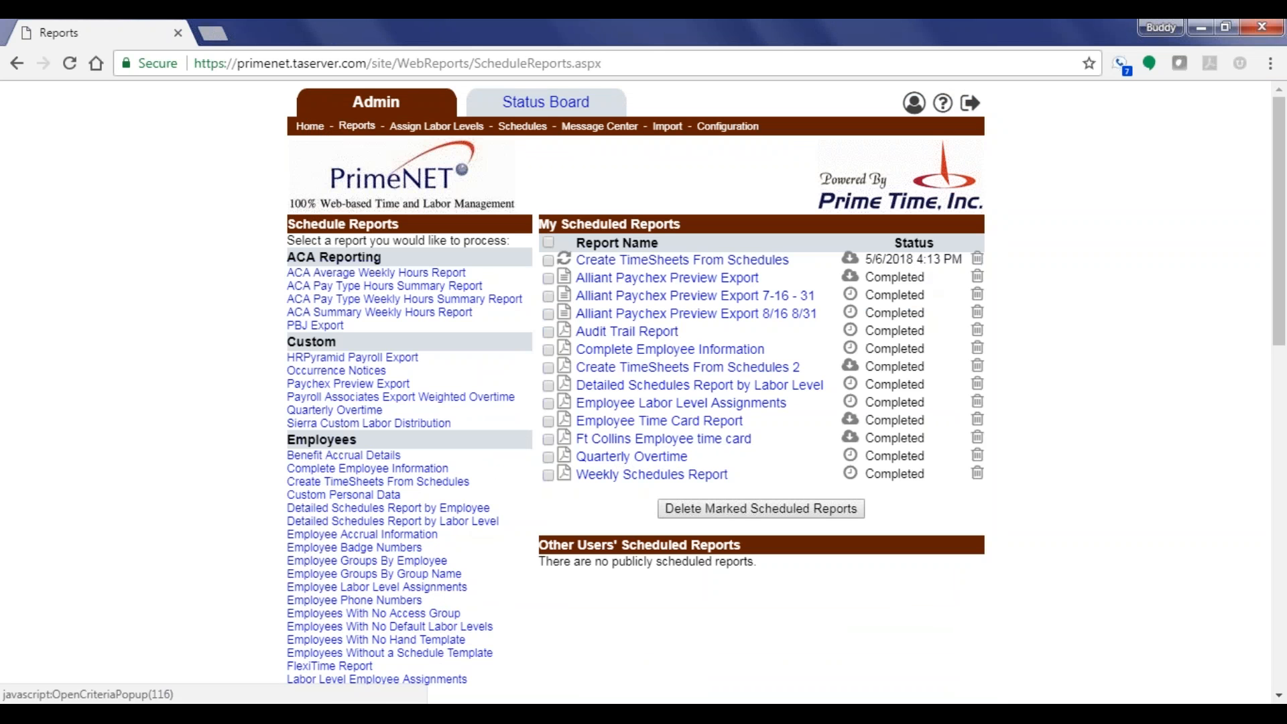
Check the status of the Create TimeSheets From Schedules 2 report in the scheduled reports list
{"action": "left_click_drag", "start_coordinate": [469, 482], "coordinate": [287, 481]}
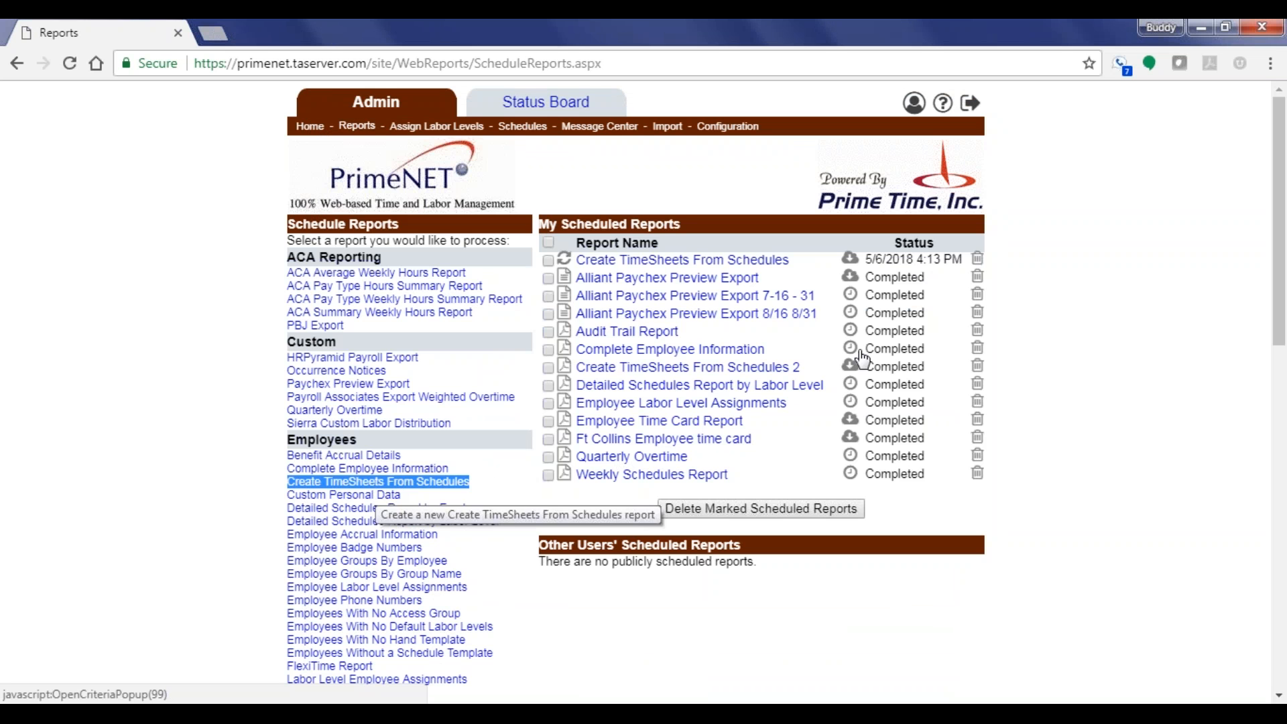
{"action": "left_click_drag", "start_coordinate": [813, 365], "coordinate": [575, 367]}
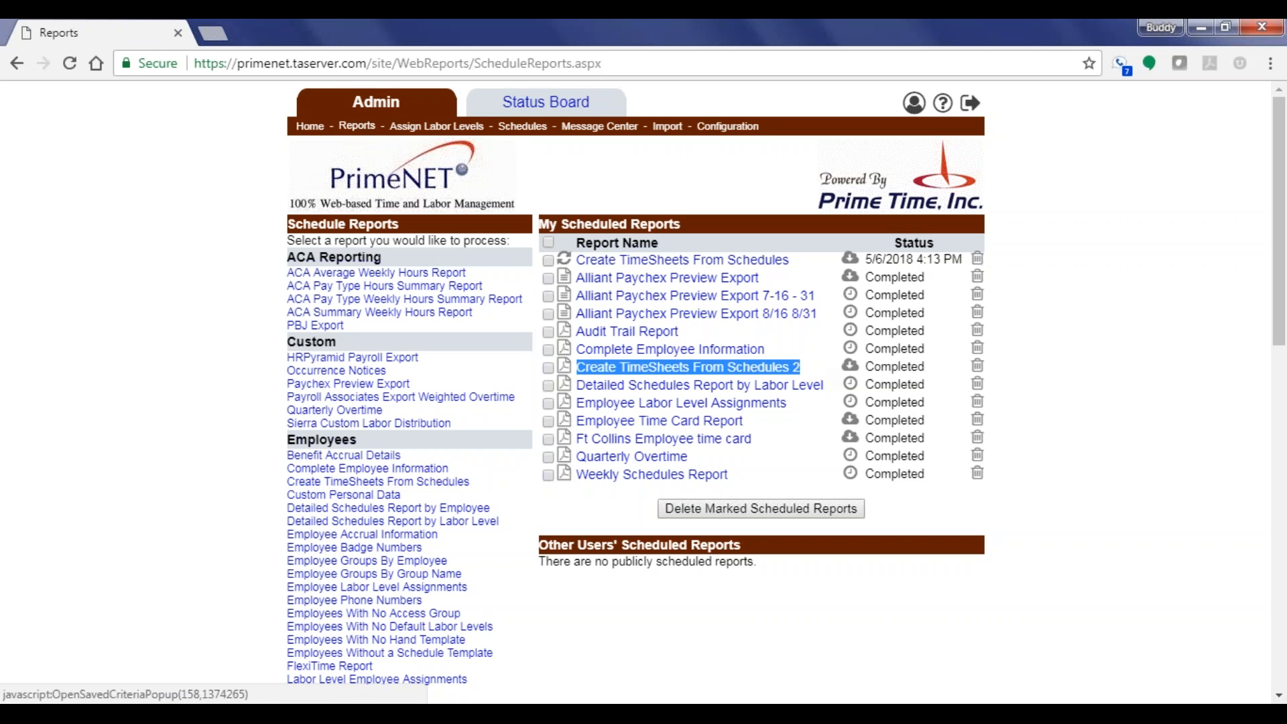
{"action": "left_click_drag", "start_coordinate": [929, 366], "coordinate": [840, 364]}
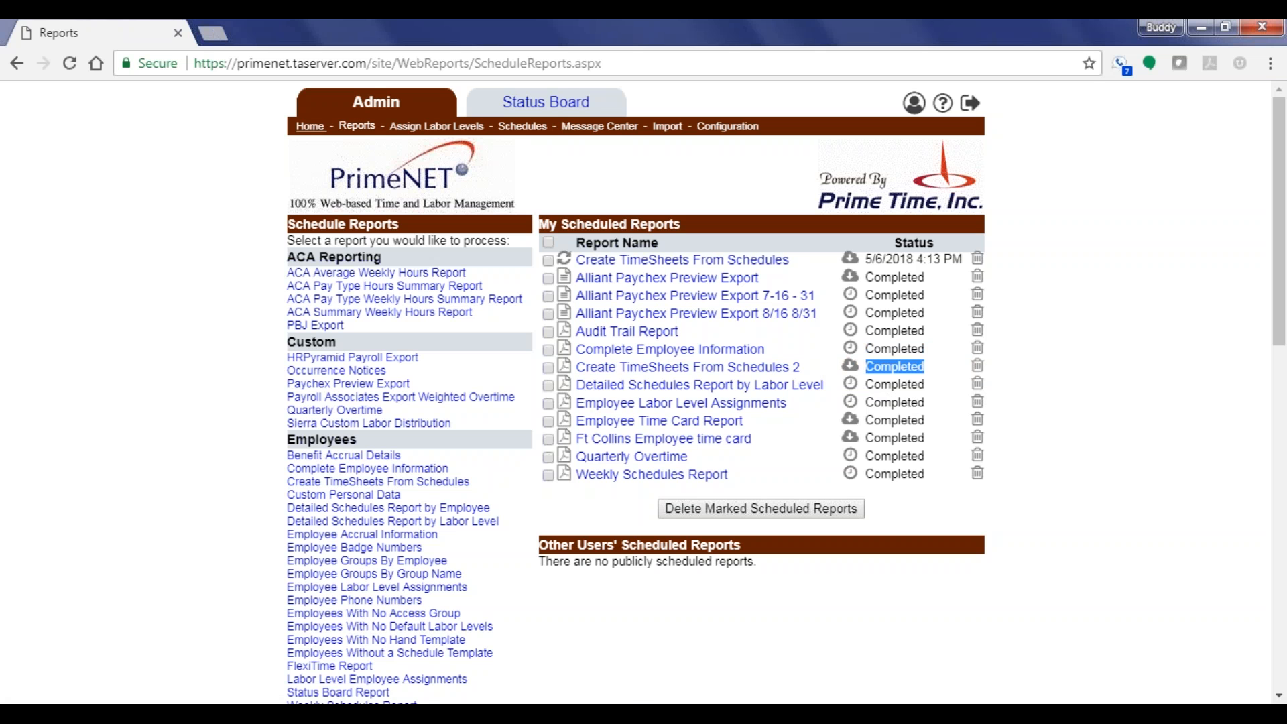
Display the current employee's time sheet for the current pay period on the home page and compare it with the schedule
{"action": "left_click", "coordinate": [309, 126]}
{"action": "scroll", "coordinate": [310, 126], "scroll_direction": "down", "scroll_amount": 1}
{"action": "scroll", "coordinate": [635, 393], "scroll_direction": "down", "scroll_amount": 13}
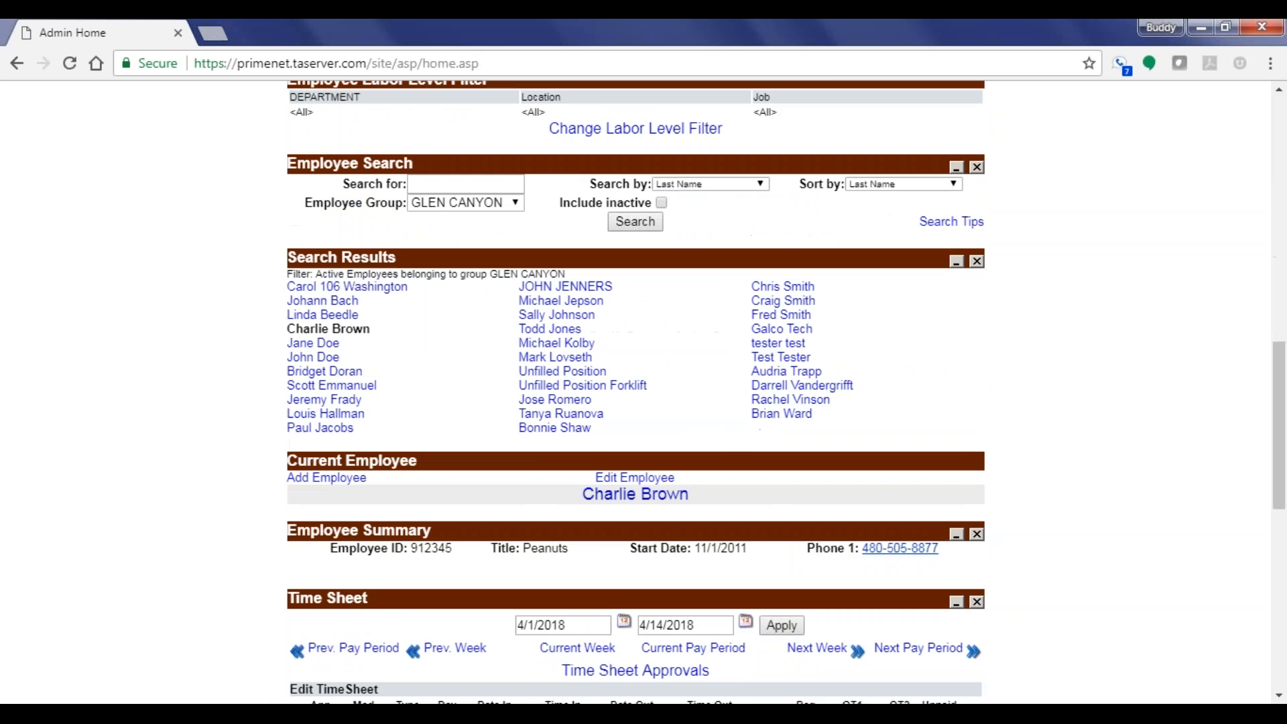
{"action": "scroll", "coordinate": [693, 245], "scroll_direction": "down", "scroll_amount": 6}
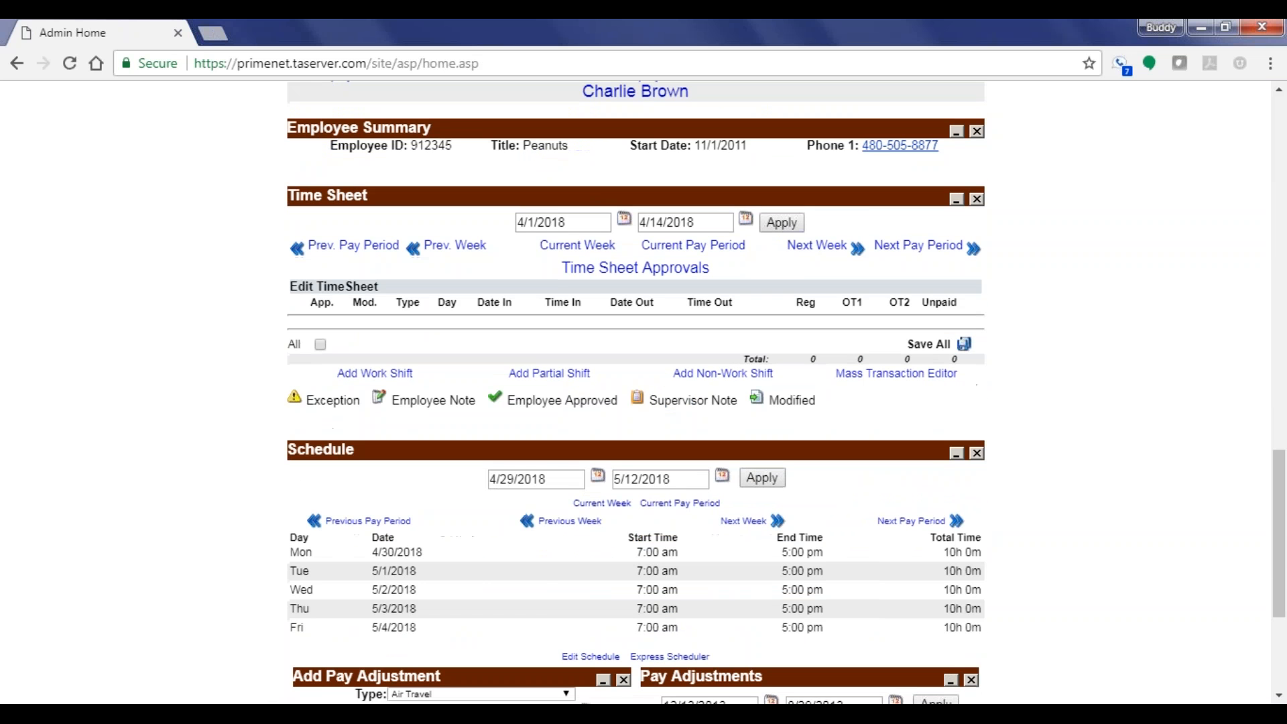
{"action": "left_click", "coordinate": [693, 244]}
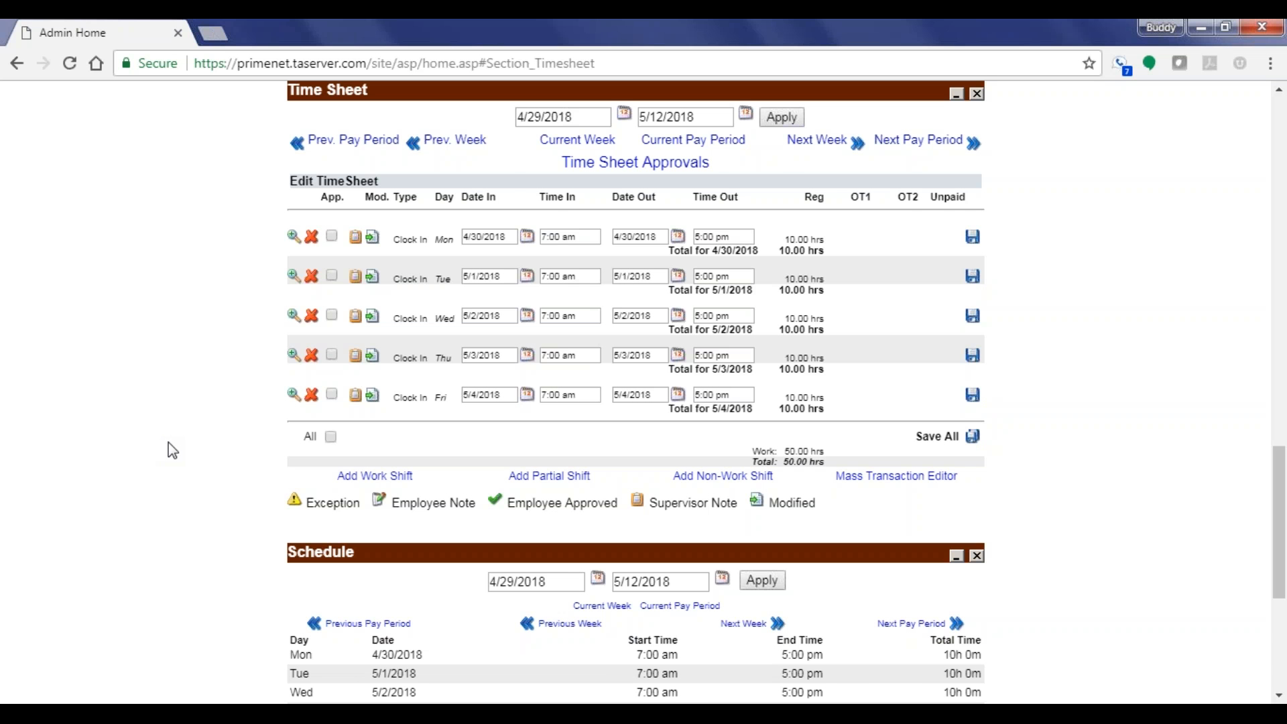
{"action": "scroll", "coordinate": [316, 485], "scroll_direction": "down", "scroll_amount": 4}
{"action": "scroll", "coordinate": [316, 485], "scroll_direction": "up", "scroll_amount": 8}
{"action": "scroll", "coordinate": [316, 485], "scroll_direction": "up", "scroll_amount": 10}
Return to the reports list and delete the Create TimeSheets From Schedules 2 report
{"action": "left_click", "coordinate": [358, 127]}
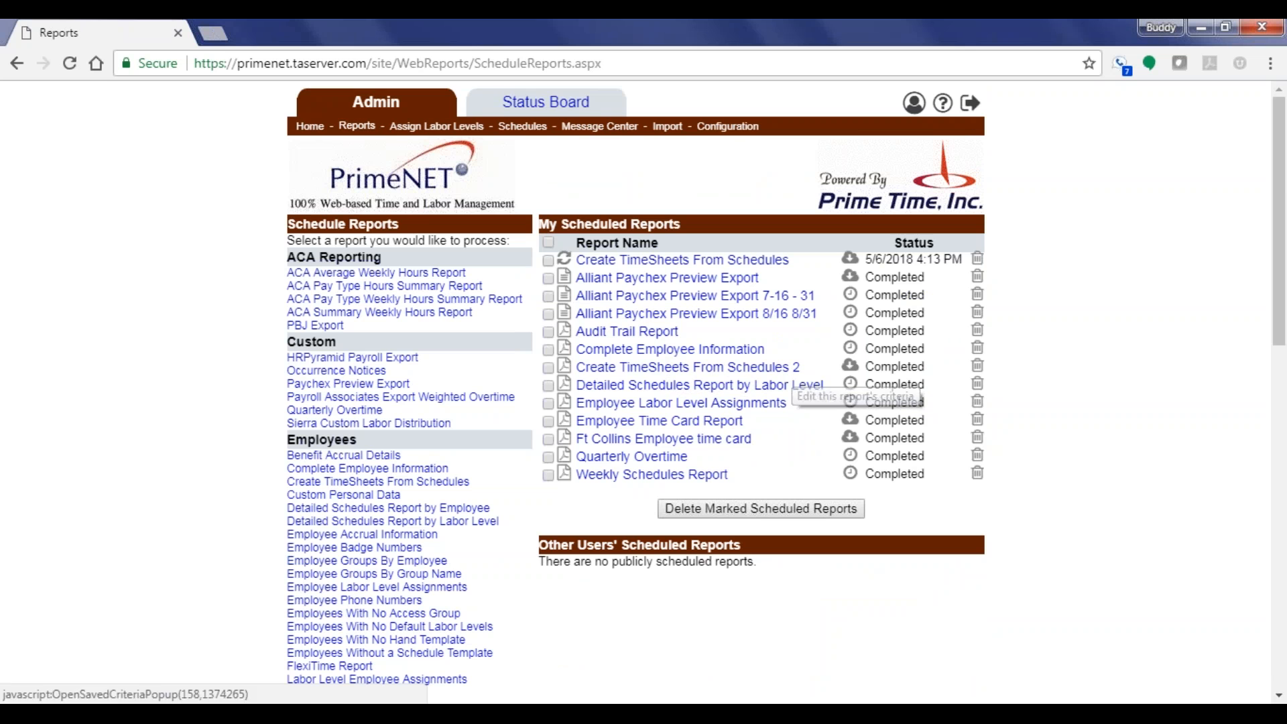
{"action": "left_click", "coordinate": [978, 365]}
{"action": "left_click", "coordinate": [729, 184]}
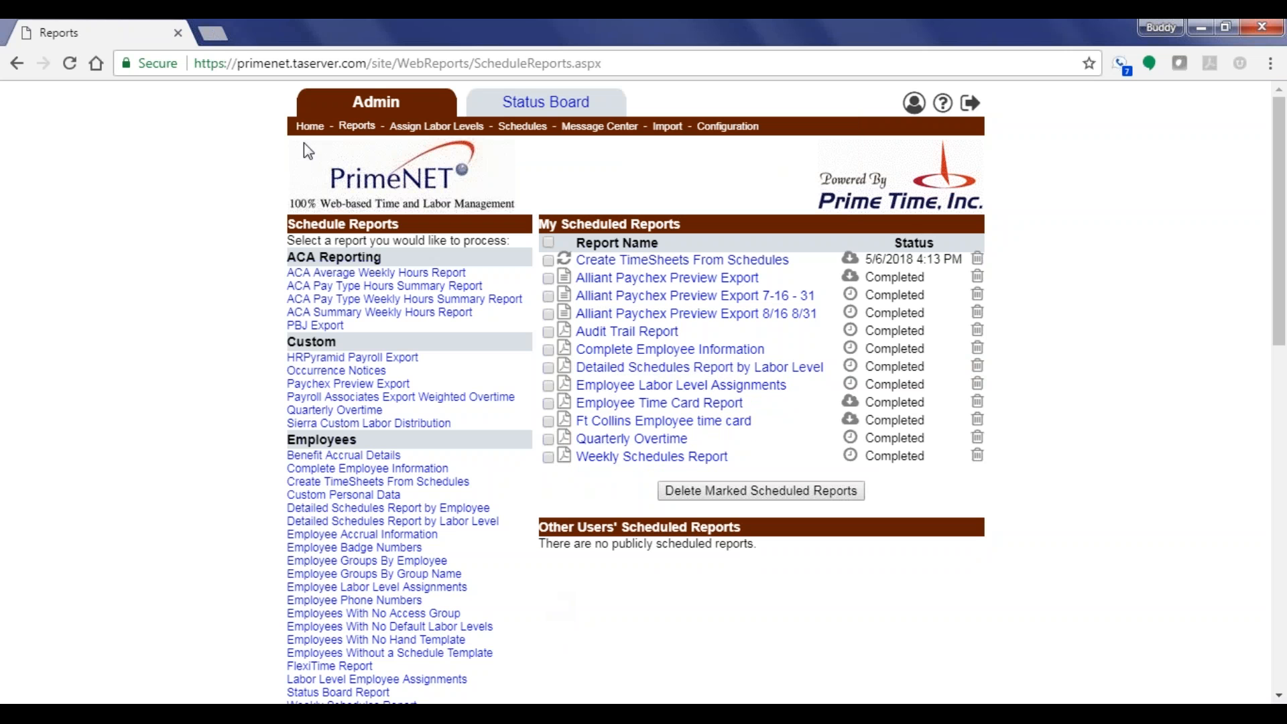
Review the criteria of the saved Create TimeSheets From Schedules report and close it without changes
{"action": "left_click", "coordinate": [633, 262]}
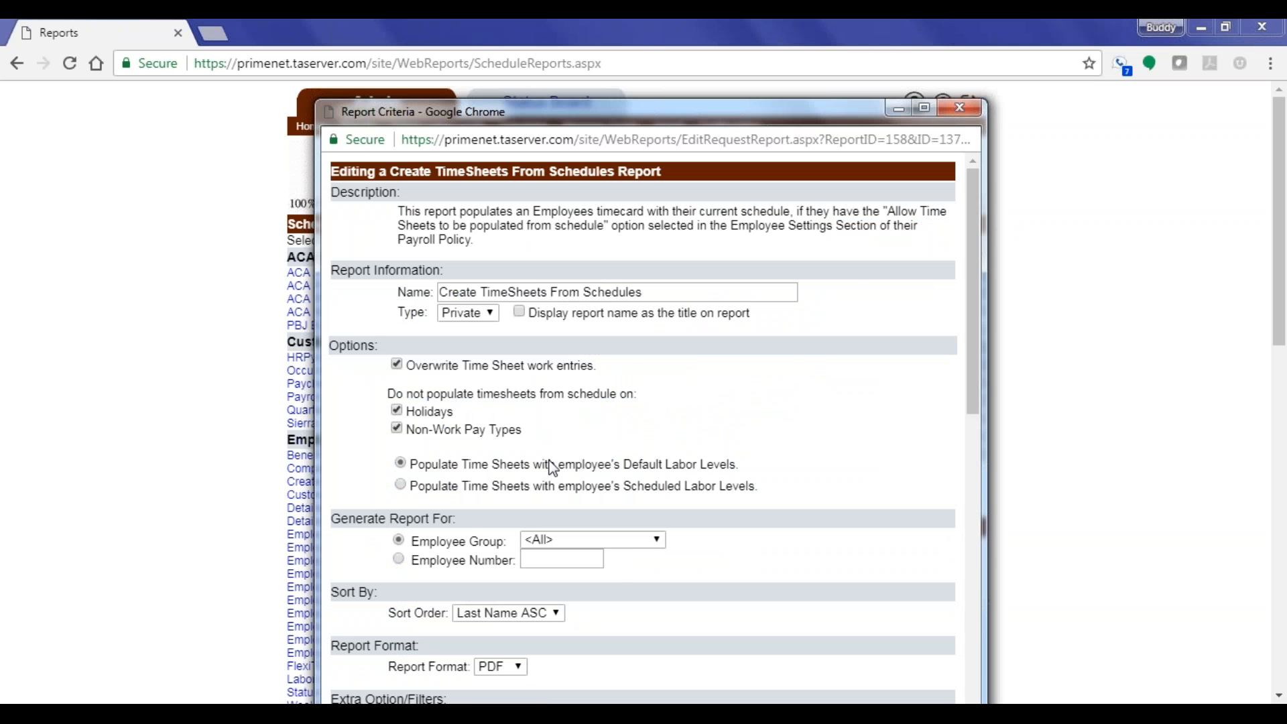
{"action": "left_click", "coordinate": [960, 108]}
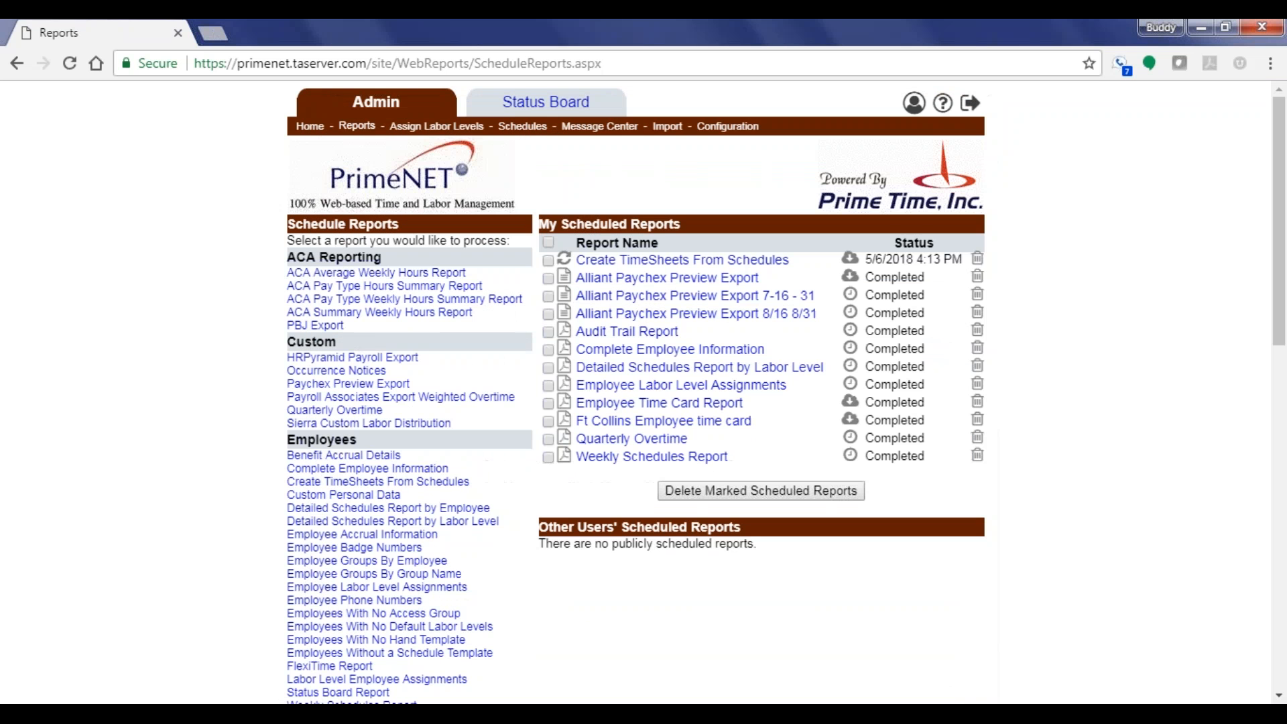